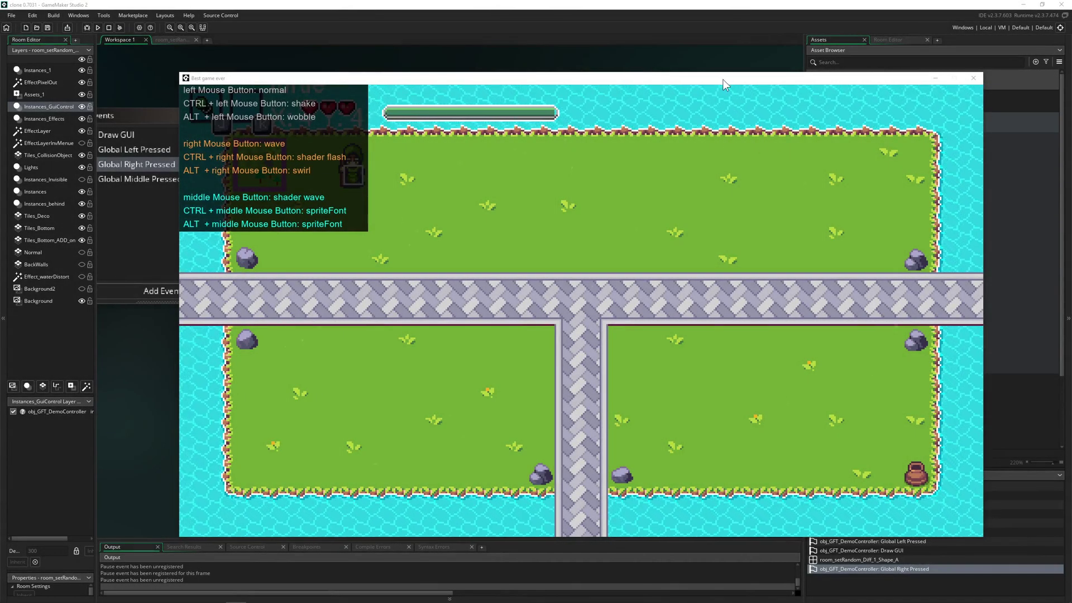
In the demo game, spawn 'It is cold outside', chicken soup and 'Hello there' floating texts
left_click_drag(722, 80, 716, 74)
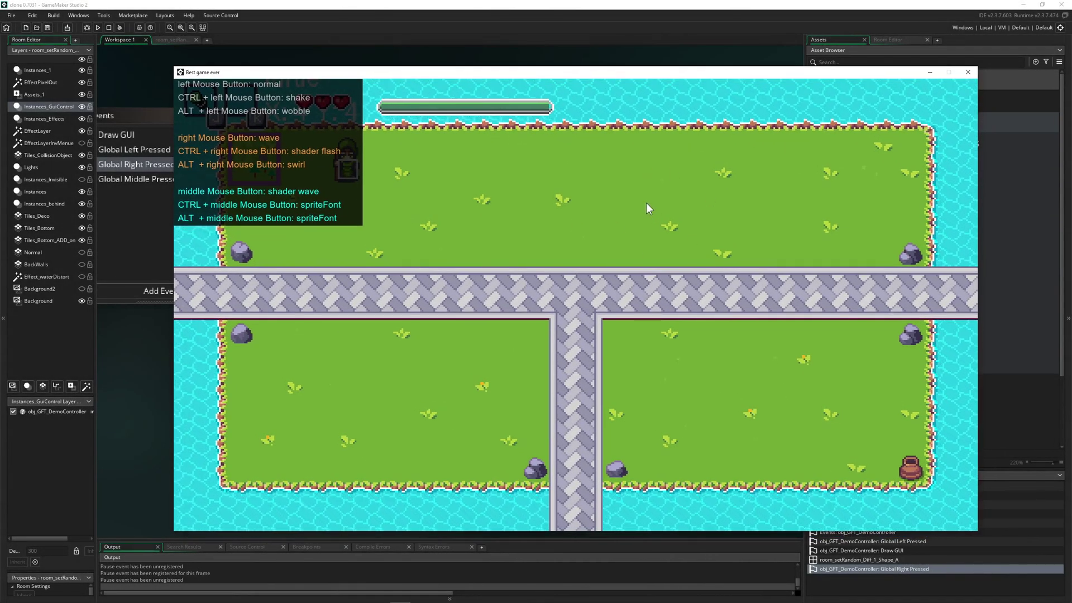
right_click(553, 222, "alt")
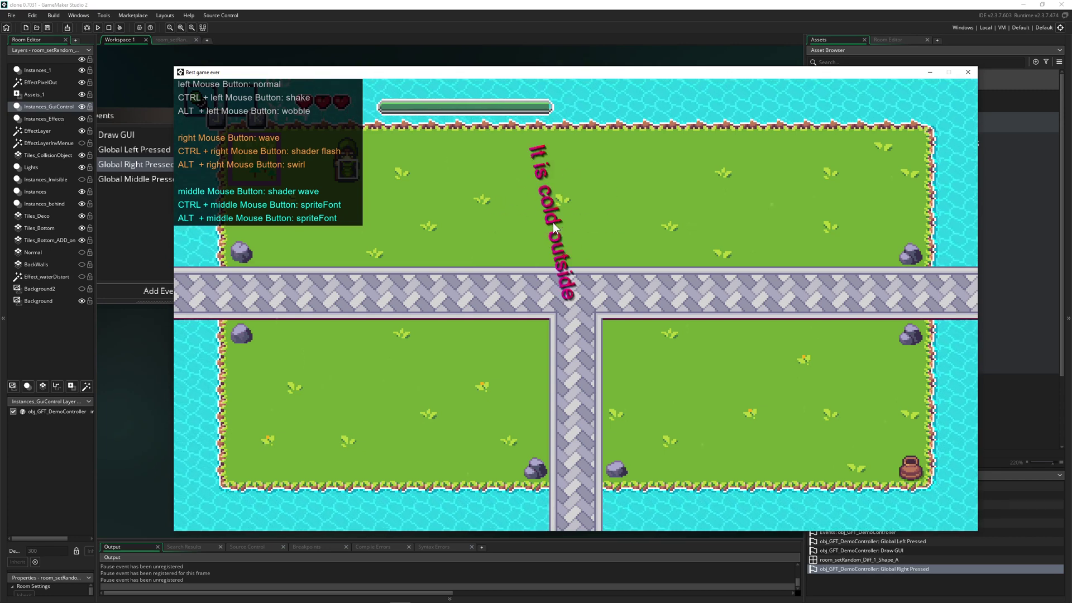
middle_click(697, 220, "ctrl")
middle_click(583, 277, "ctrl")
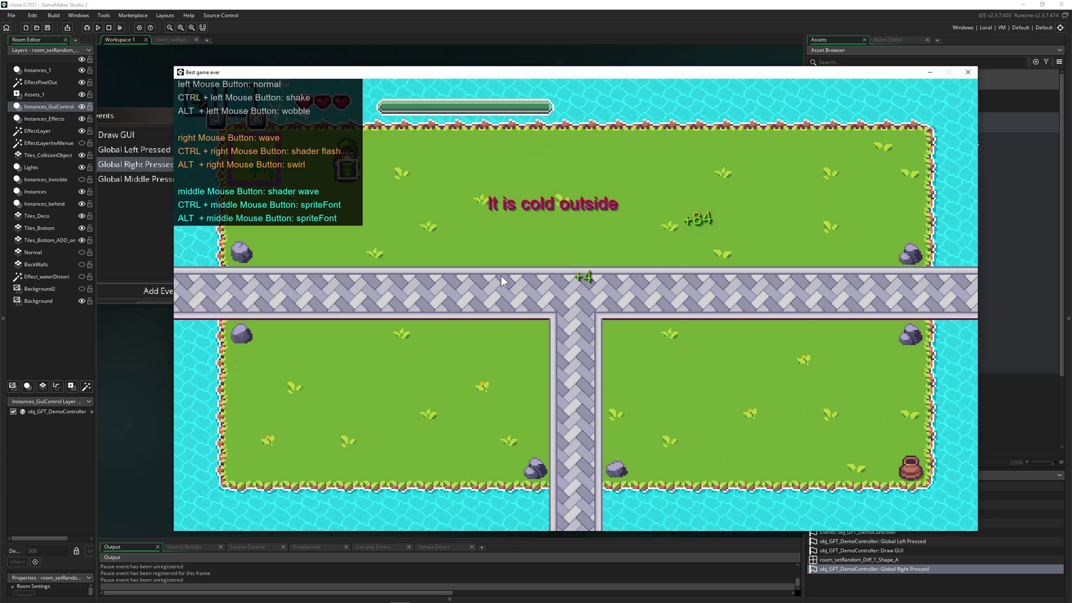
right_click(503, 235)
right_click(531, 212, "alt")
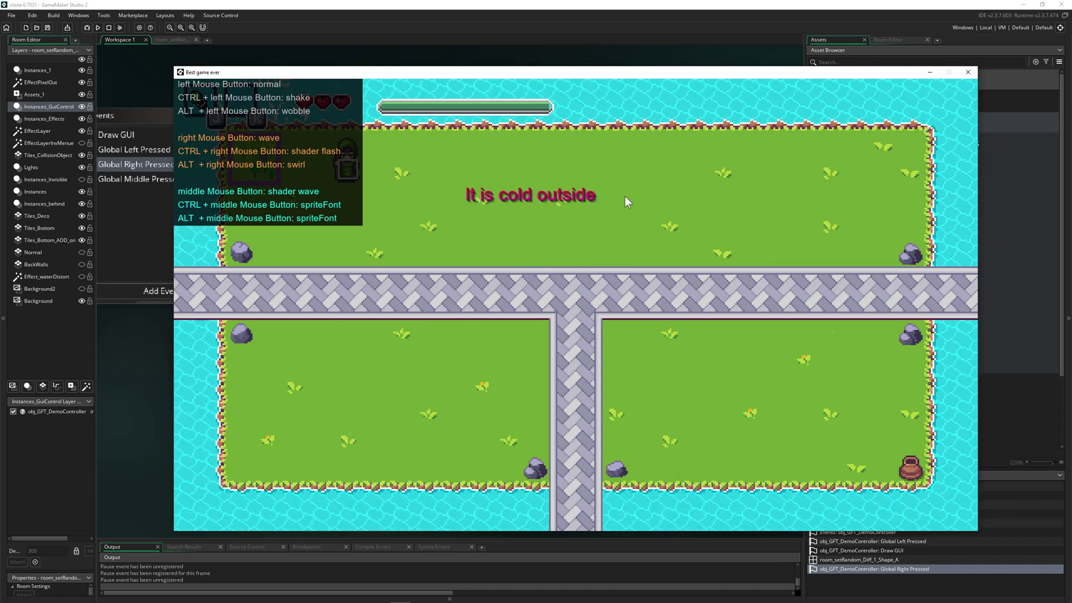
left_click(625, 198)
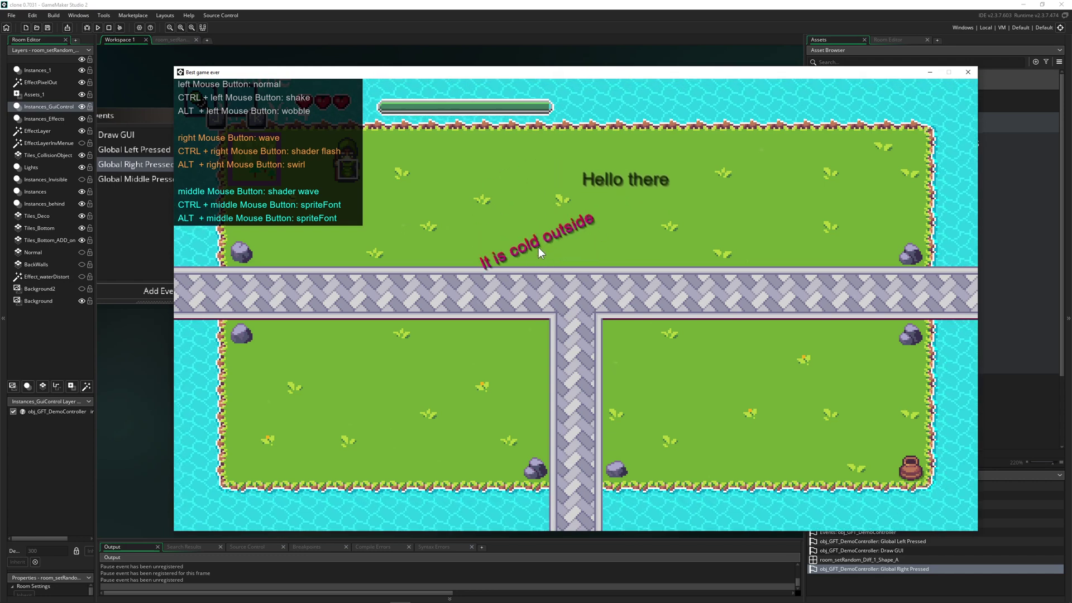
right_click(530, 268)
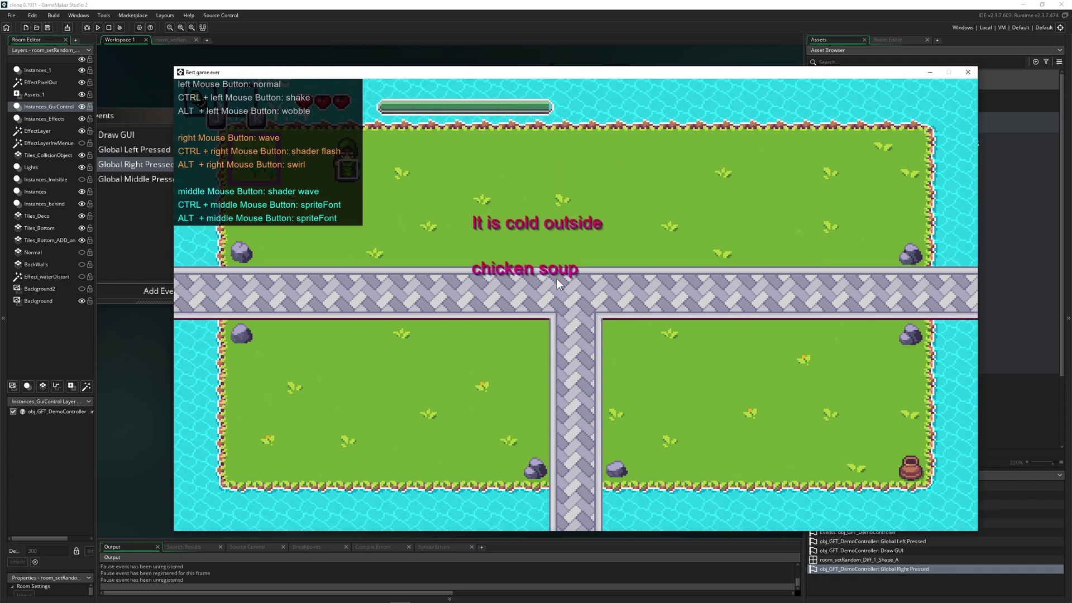
Spawn green sprite-font score numbers, including negative ones, across the grass field
middle_click(653, 201, "ctrl")
middle_click(687, 221, "ctrl")
middle_click(619, 289, "ctrl")
middle_click(754, 210, "ctrl")
middle_click(729, 306, "ctrl")
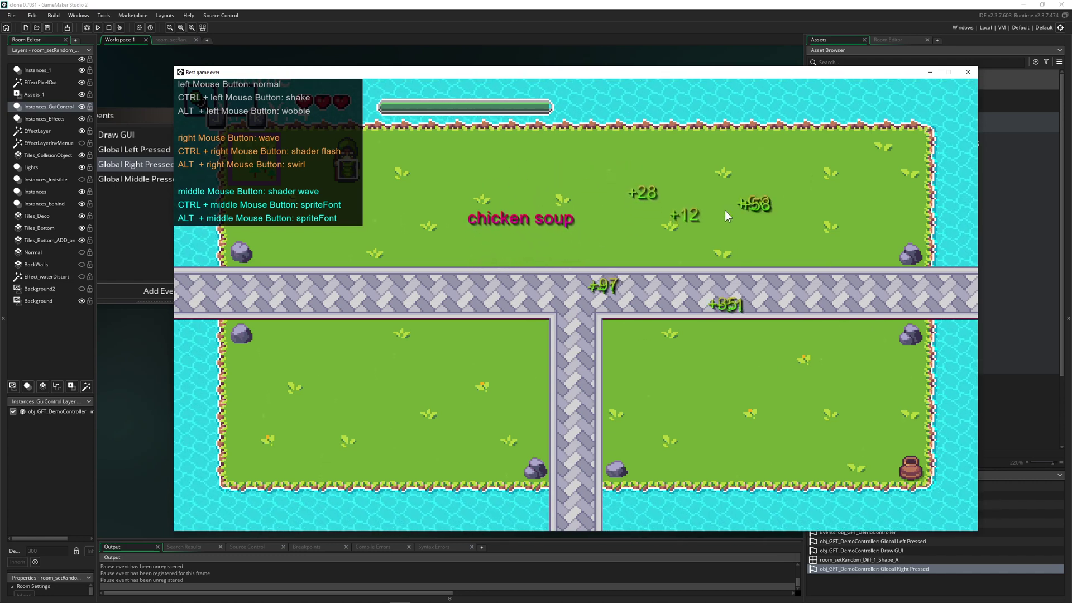
middle_click(611, 243, "ctrl")
middle_click(644, 303, "ctrl")
middle_click(564, 196, "ctrl")
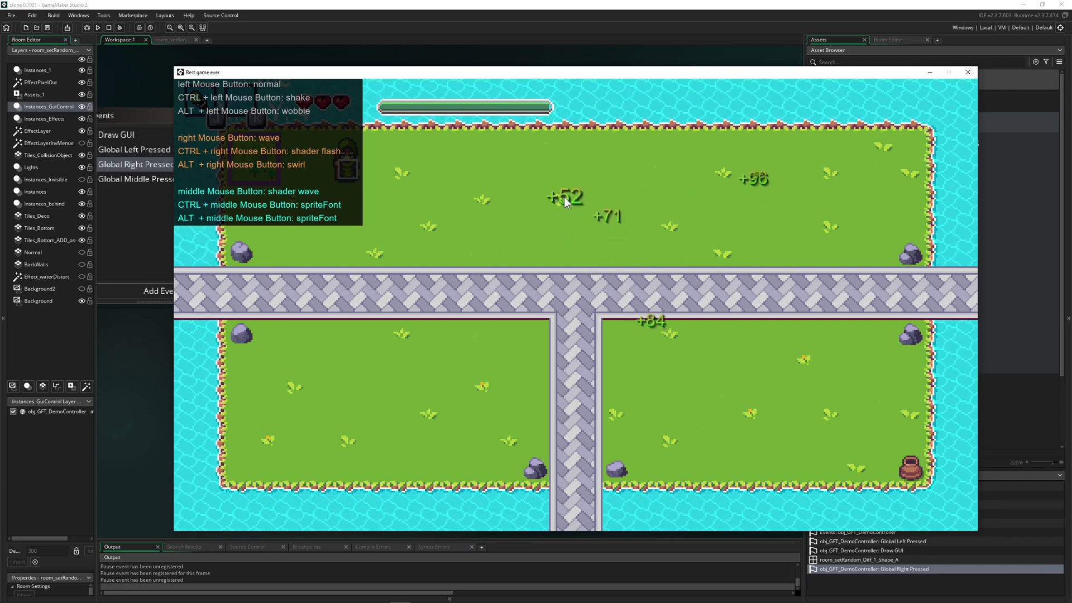
middle_click(487, 232, "ctrl")
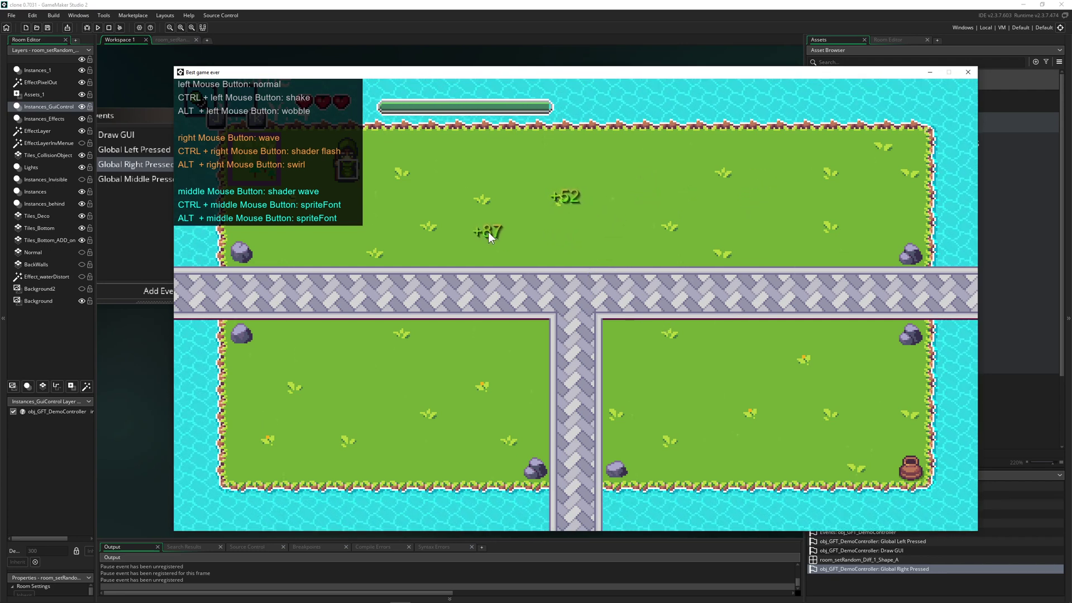
middle_click(488, 231, "ctrl")
middle_click(550, 199, "ctrl")
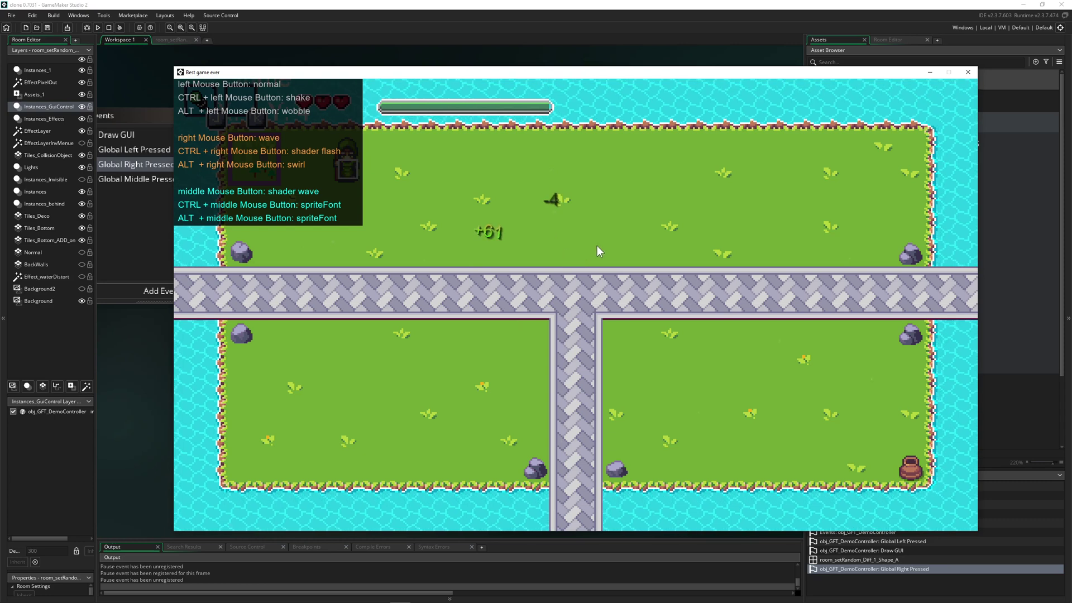
middle_click(605, 242, "ctrl")
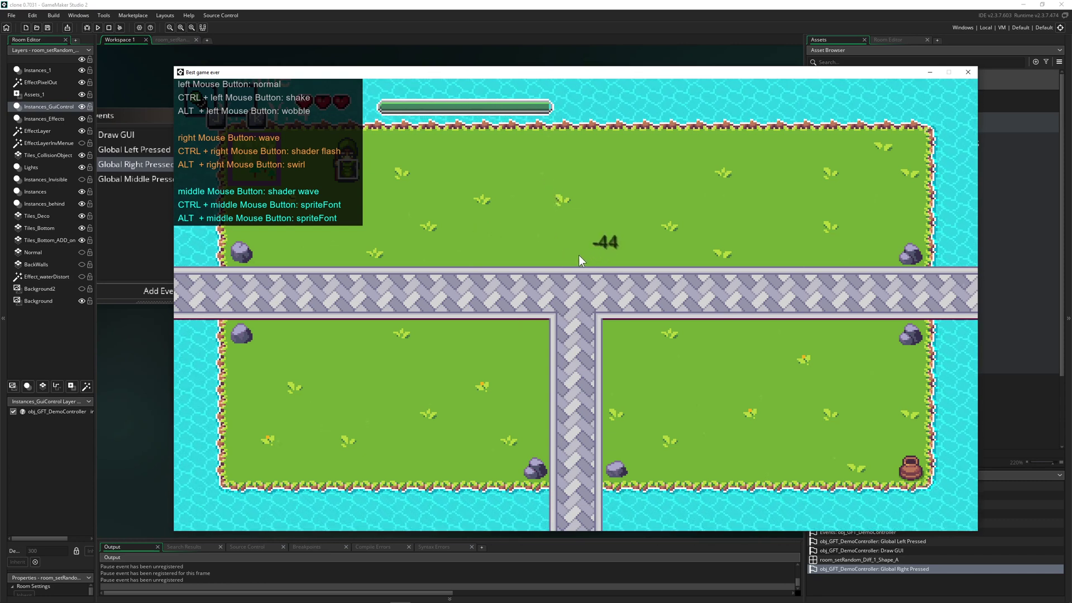
middle_click(580, 253, "ctrl")
middle_click(581, 254, "ctrl")
Show the GML Floating Text itch.io page, highlight the sale price, and preview the Variable Definitions screenshot
key("alt+Tab")
mouse_move(660, 130)
left_mouse_down()
mouse_move(644, 127)
mouse_move(631, 3)
left_mouse_up()
scroll(617, 265, "up", 2)
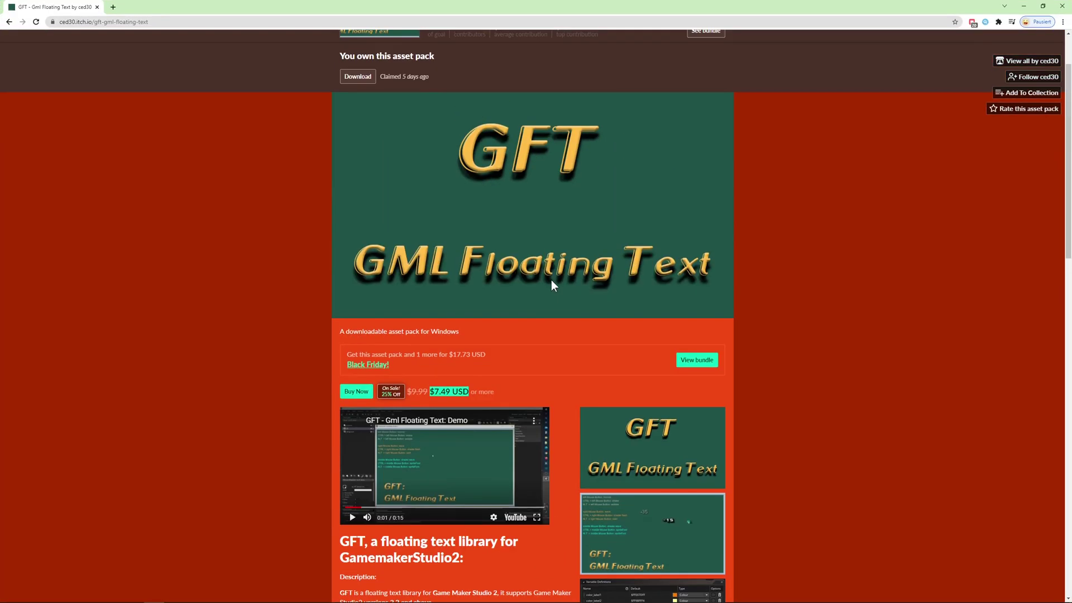
left_click(493, 383)
left_click_drag(427, 392, 470, 392)
left_click(529, 396)
scroll(529, 397, "down", 2)
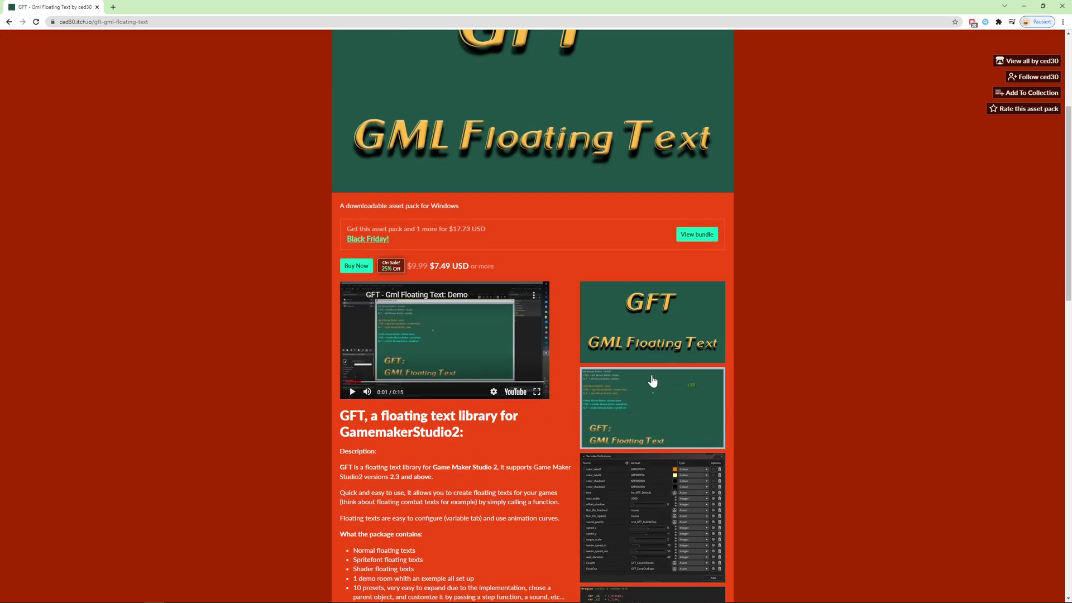
scroll(589, 471, "down", 1)
scroll(591, 471, "down", 2)
scroll(557, 411, "down", 2)
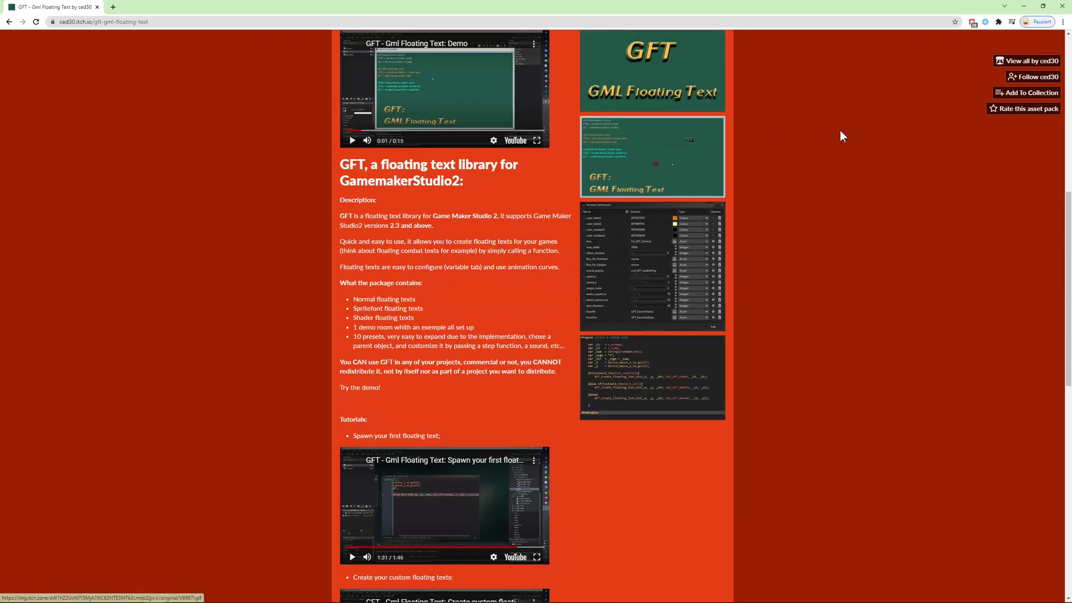
left_click(683, 266)
left_click(652, 480)
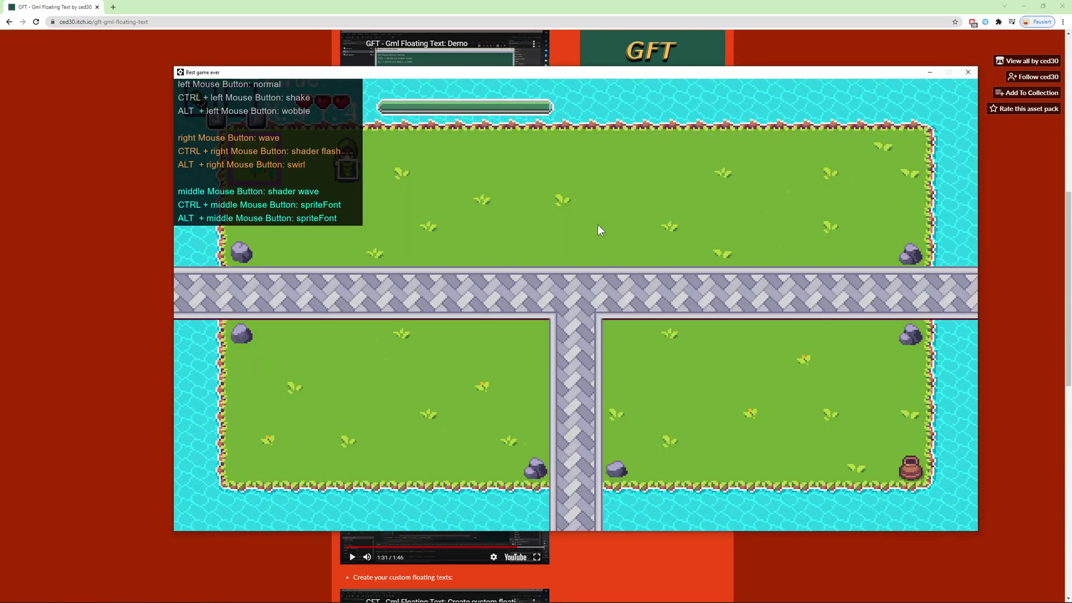
Bring the demo game forward and spawn chicken soup, +N, 'It is cold outside' and 'Hello there' texts
left_click(597, 224)
right_click(654, 255)
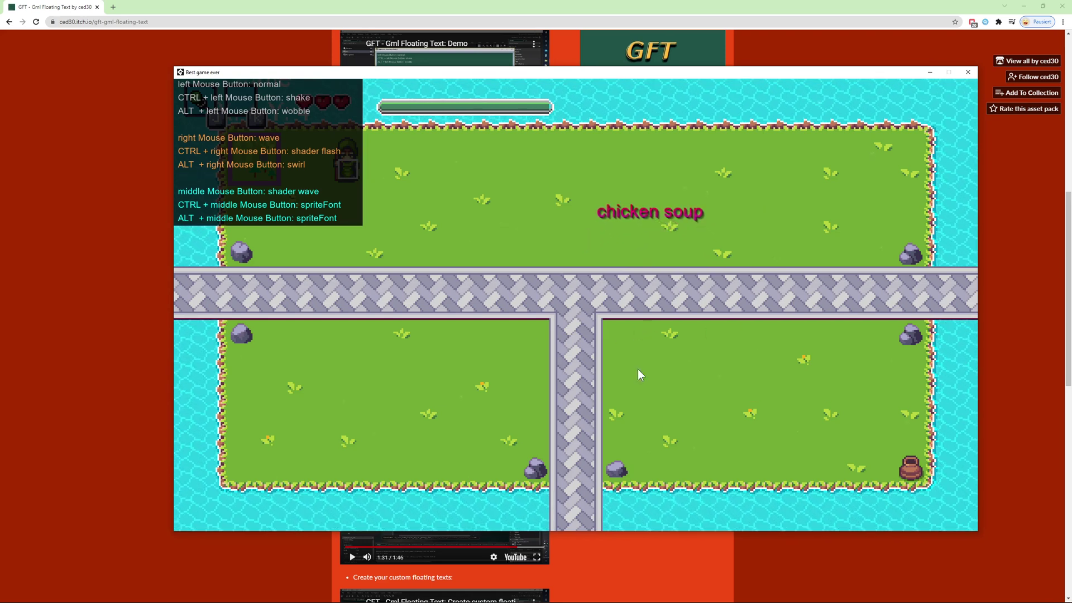
left_click(595, 271)
left_click(741, 251)
left_click(653, 305)
left_click(695, 314)
left_click(788, 226)
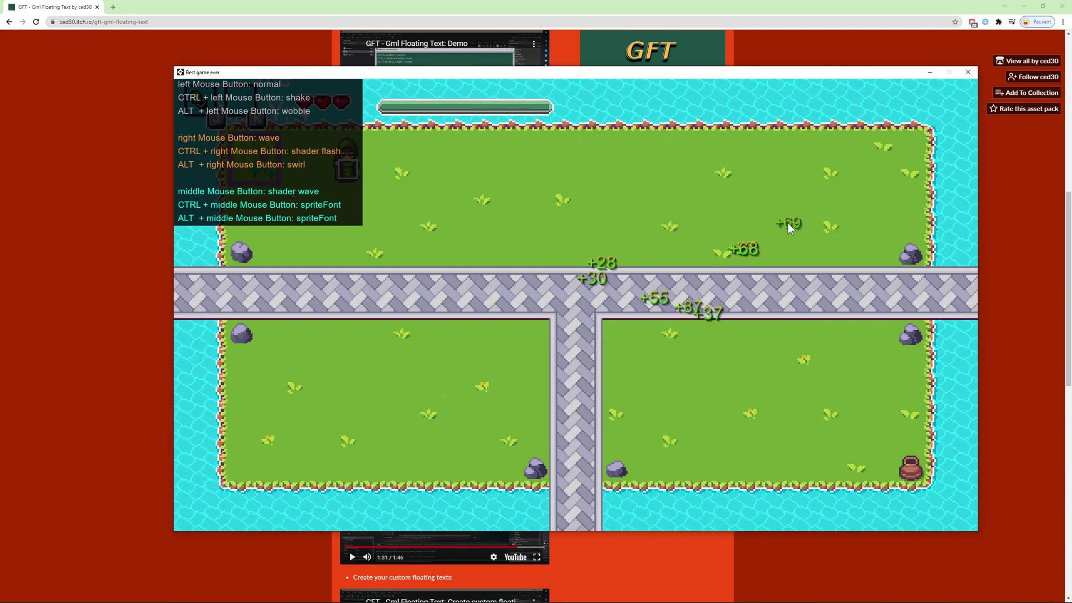
left_click(744, 246)
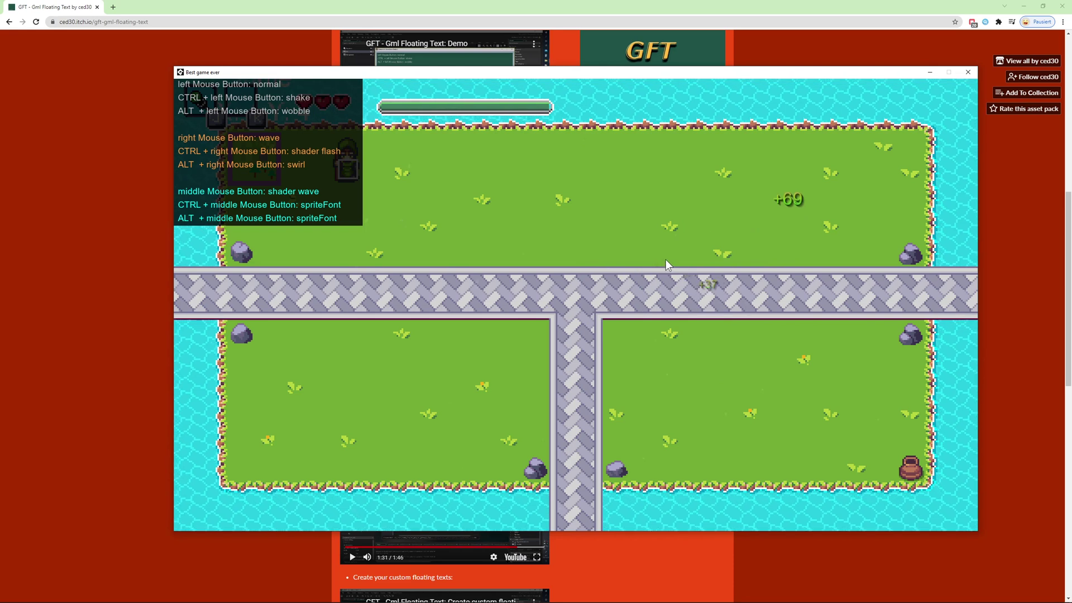
right_click(597, 229)
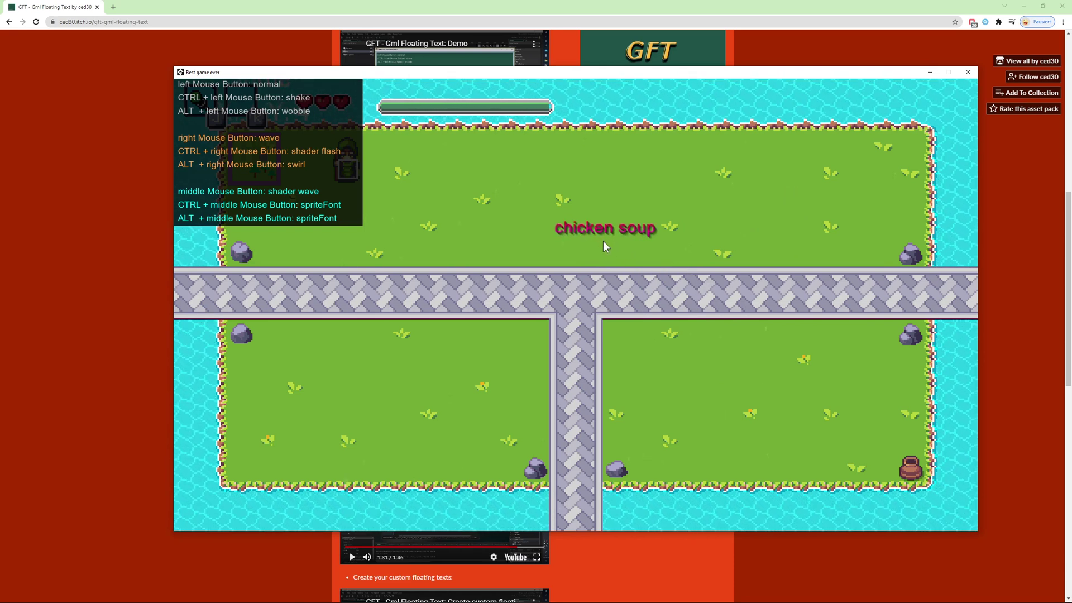
left_click(639, 243)
left_click(646, 272)
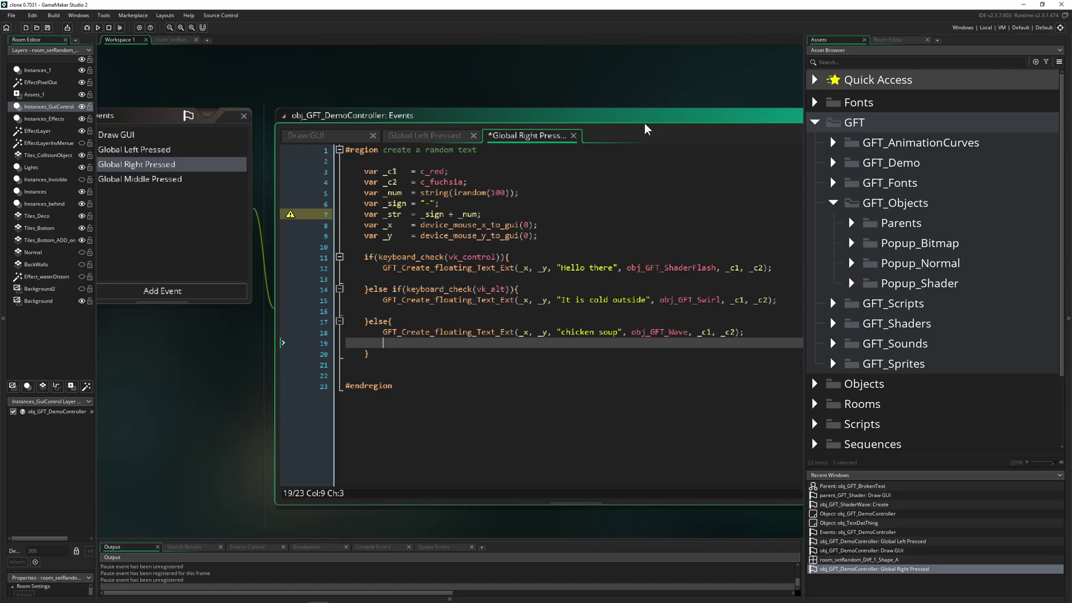
Collapse GFT_Objects, expand GFT_Demo and select obj_GFT_DemoController in the asset tree
left_click(103, 15)
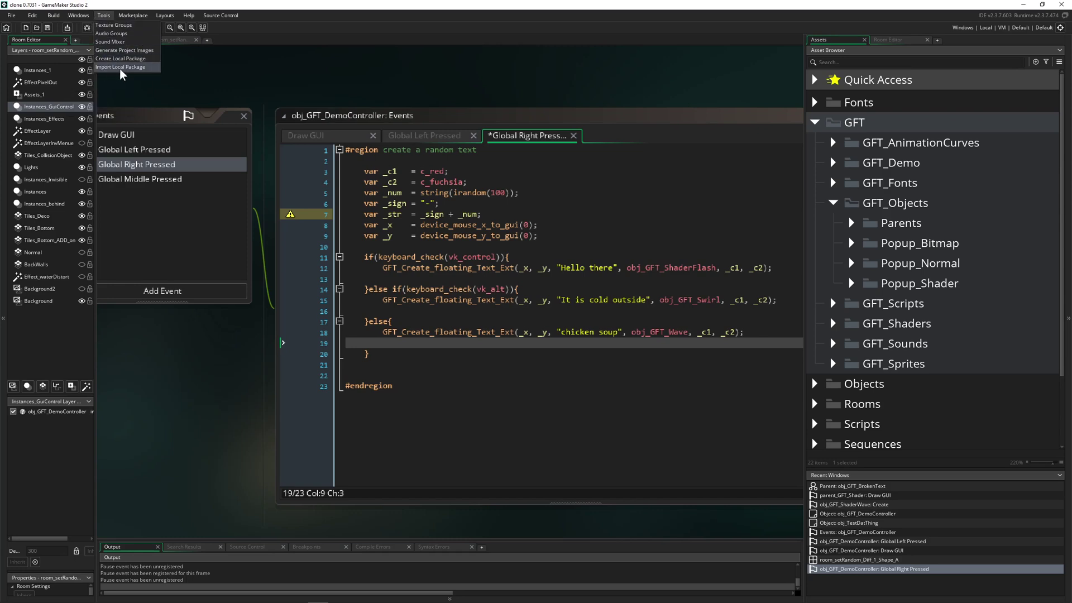
left_click(815, 122)
left_click(846, 122)
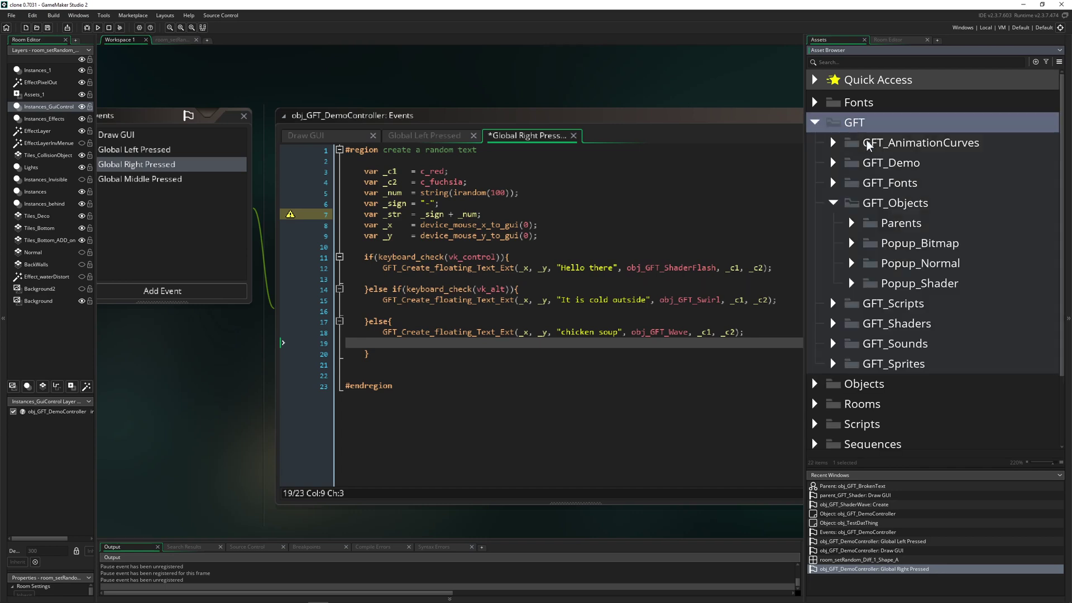
left_click(833, 203)
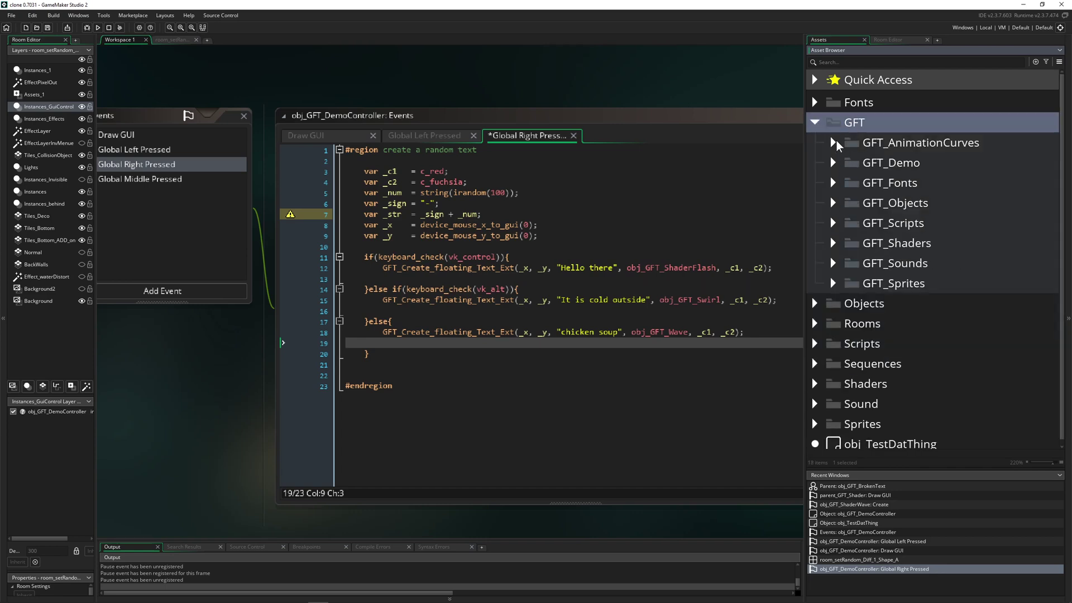
left_click(832, 162)
left_click(965, 202)
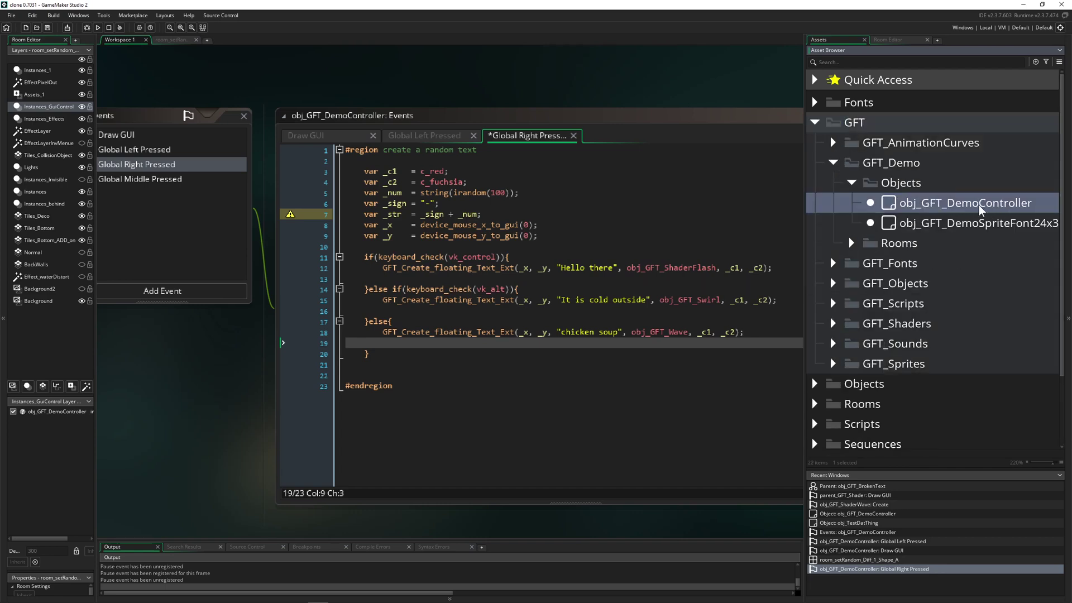
left_click(174, 40)
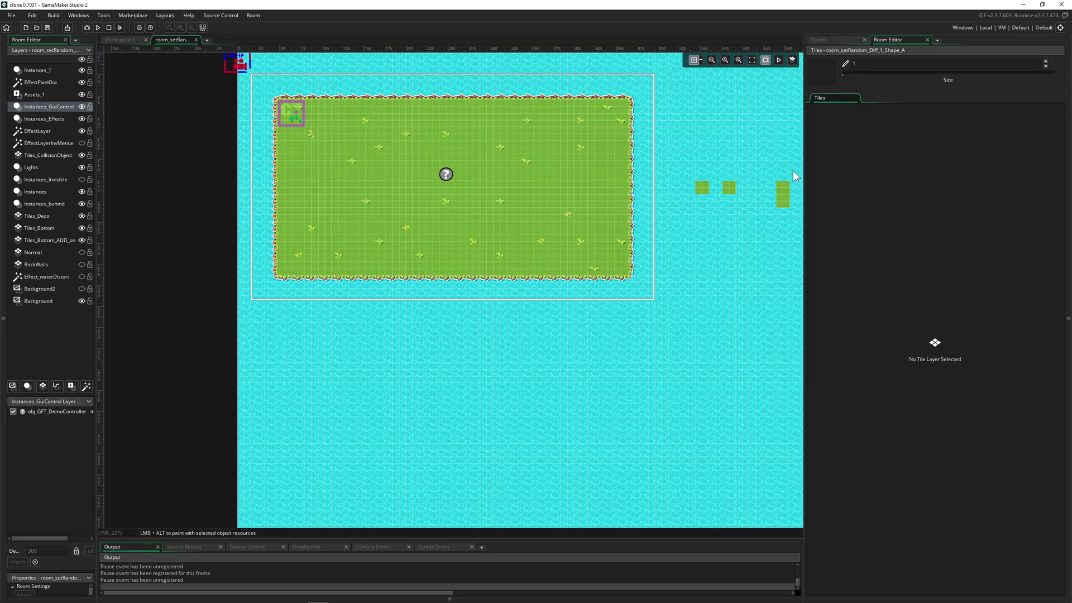
left_click(819, 40)
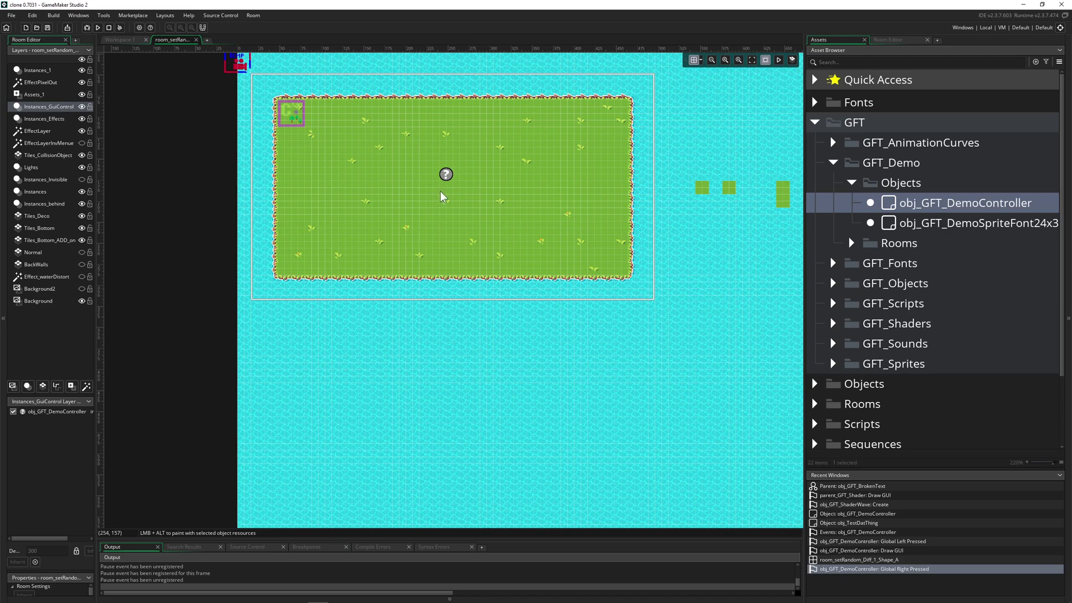
double_click(935, 203)
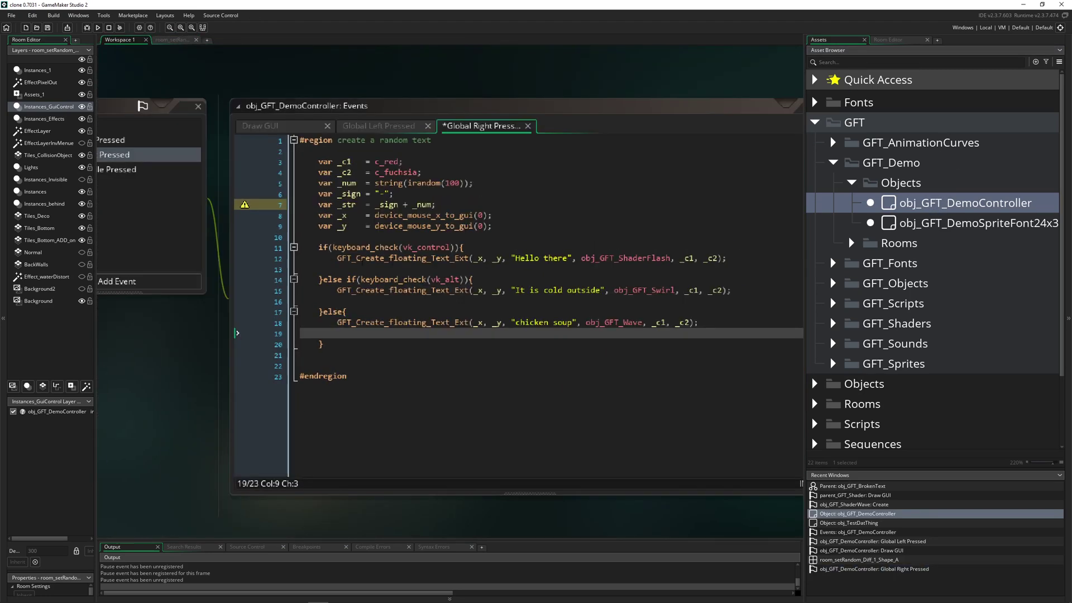
left_click_drag(337, 258, 740, 258)
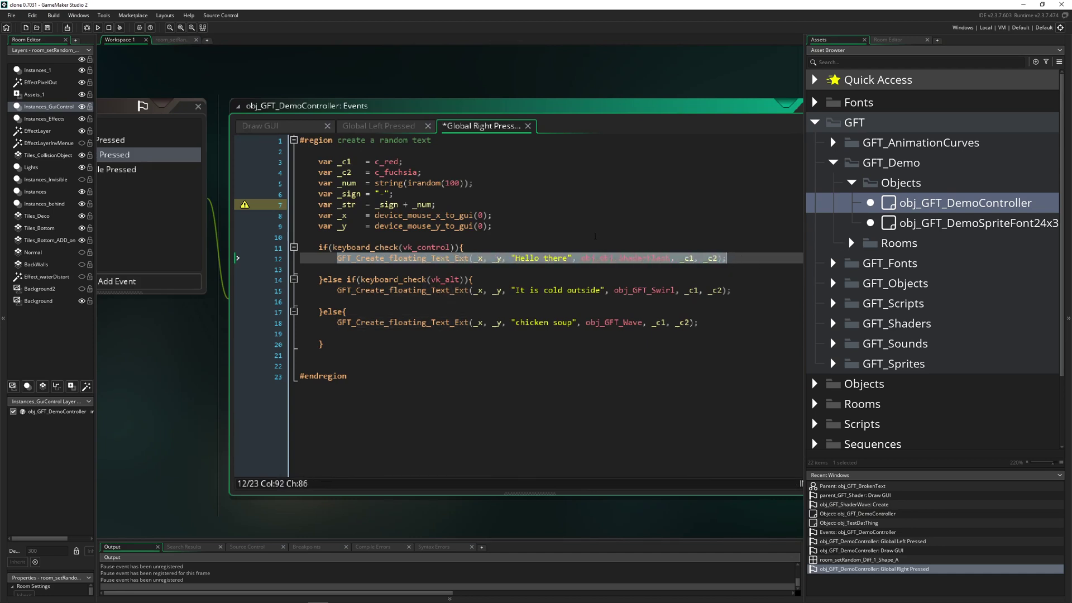
left_click(835, 364)
scroll(836, 360, "down", 1)
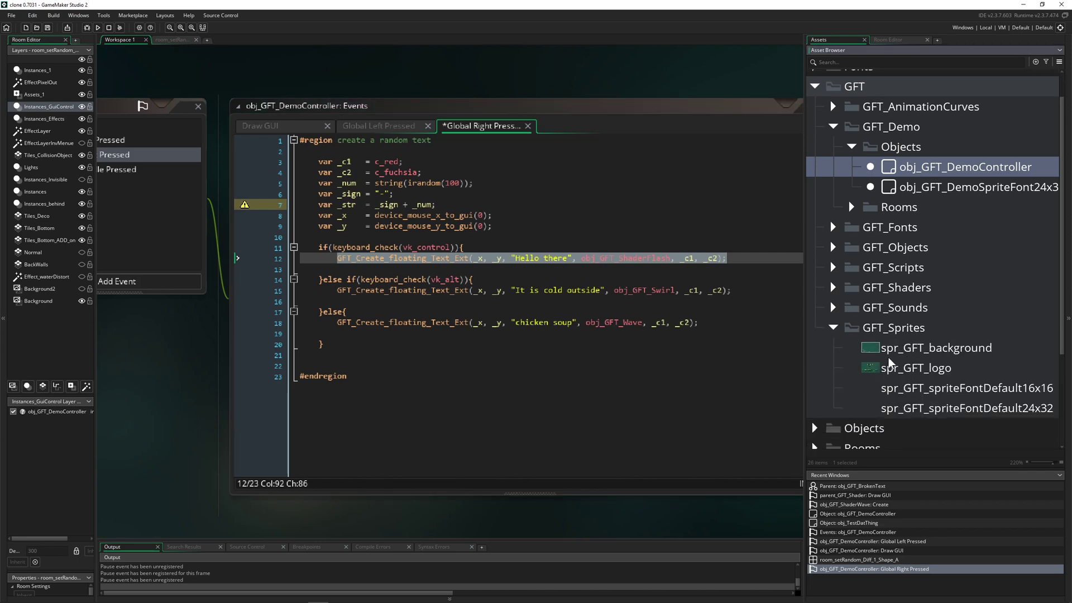
left_click(836, 328)
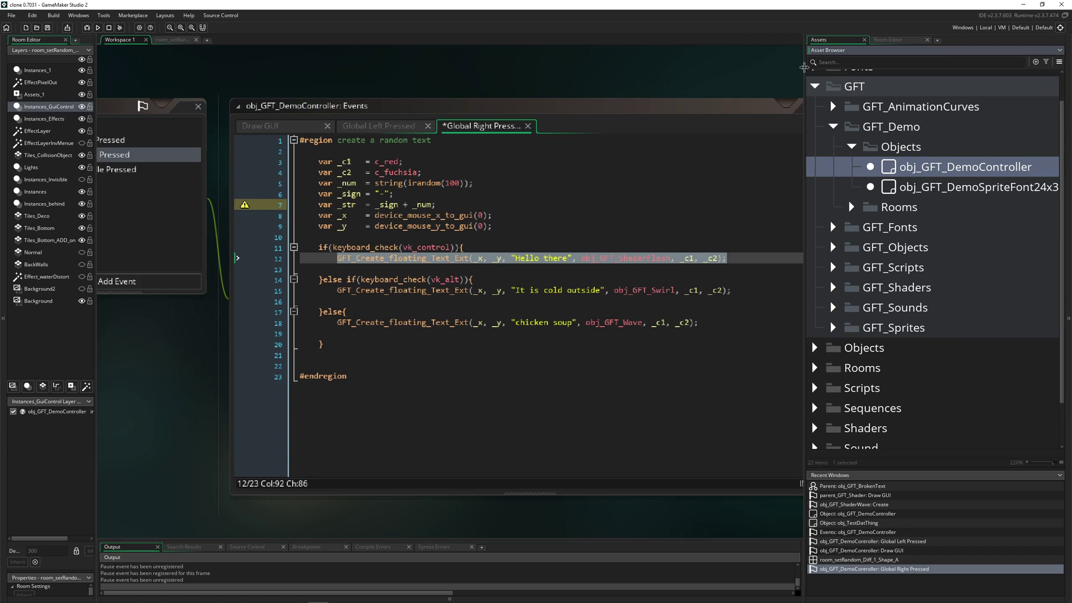
left_click_drag(806, 73, 917, 72)
left_click(443, 280)
double_click(449, 255)
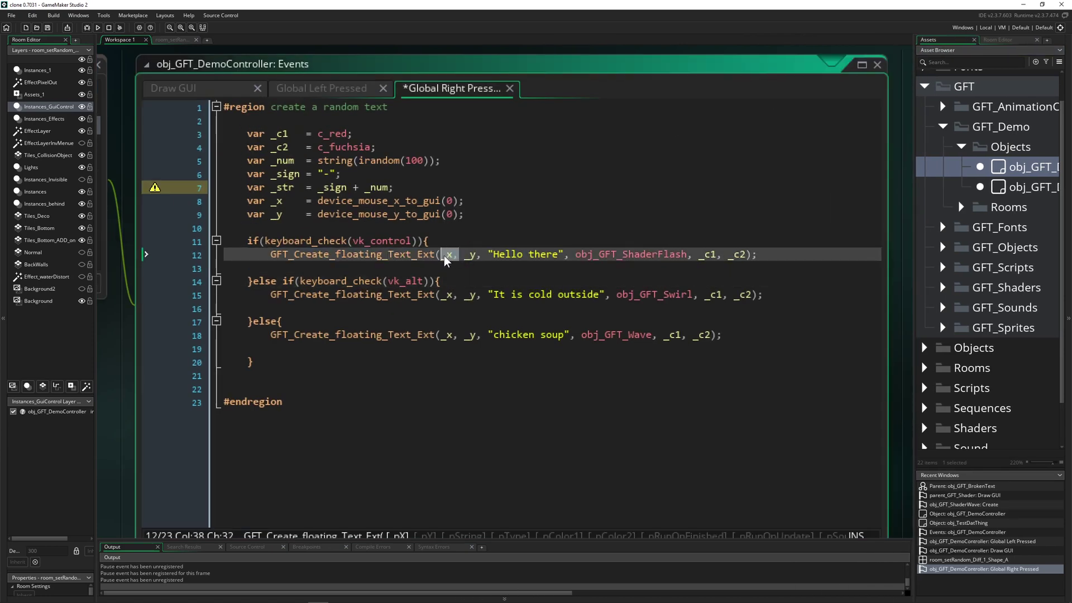
double_click(469, 255)
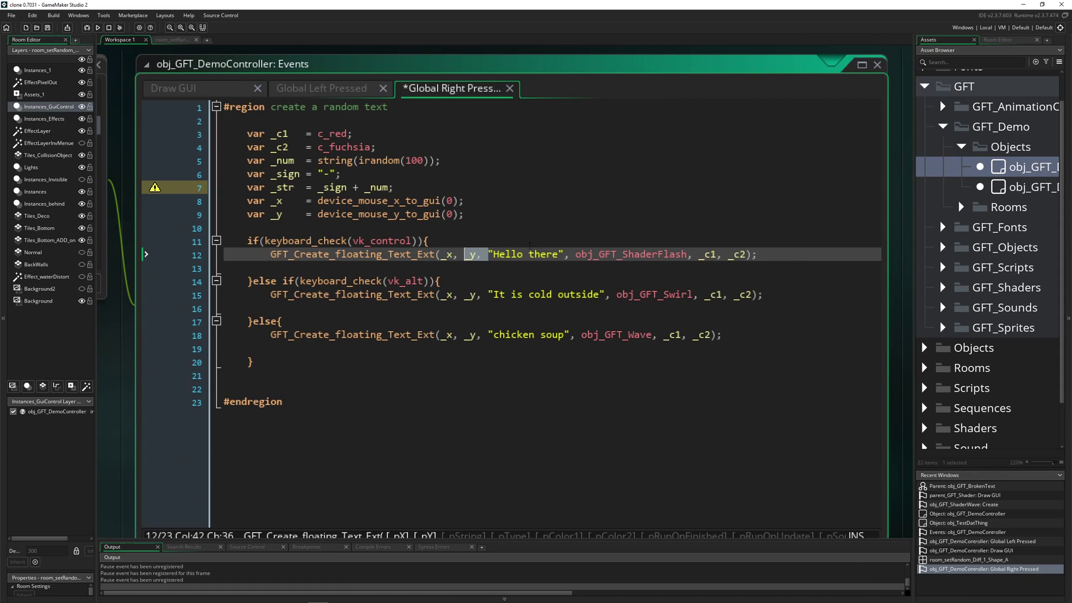
left_click(198, 255)
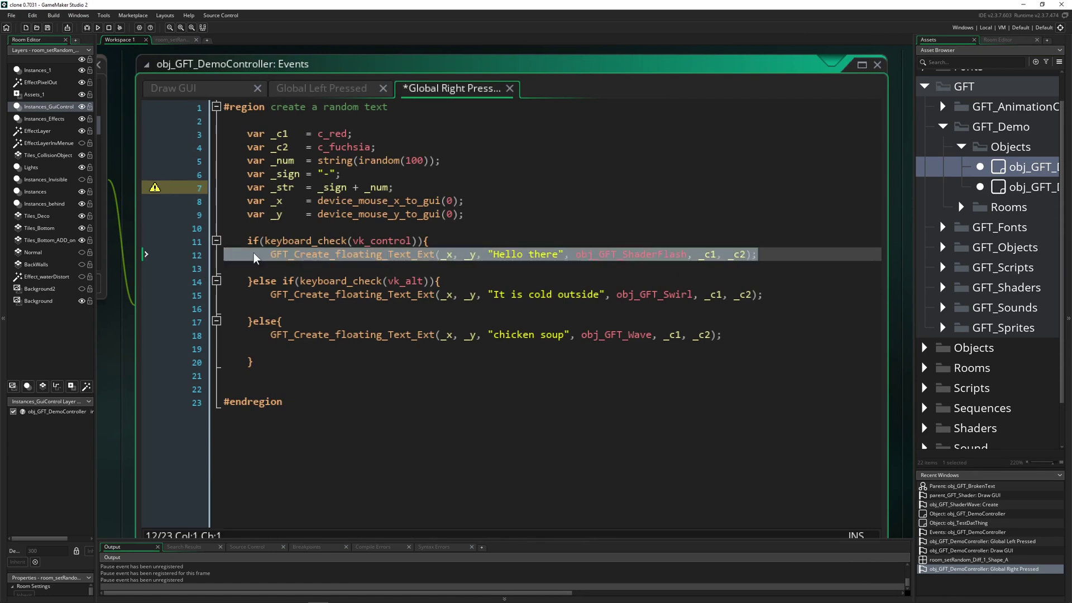
left_click(544, 255)
left_click_drag(559, 255, 489, 255)
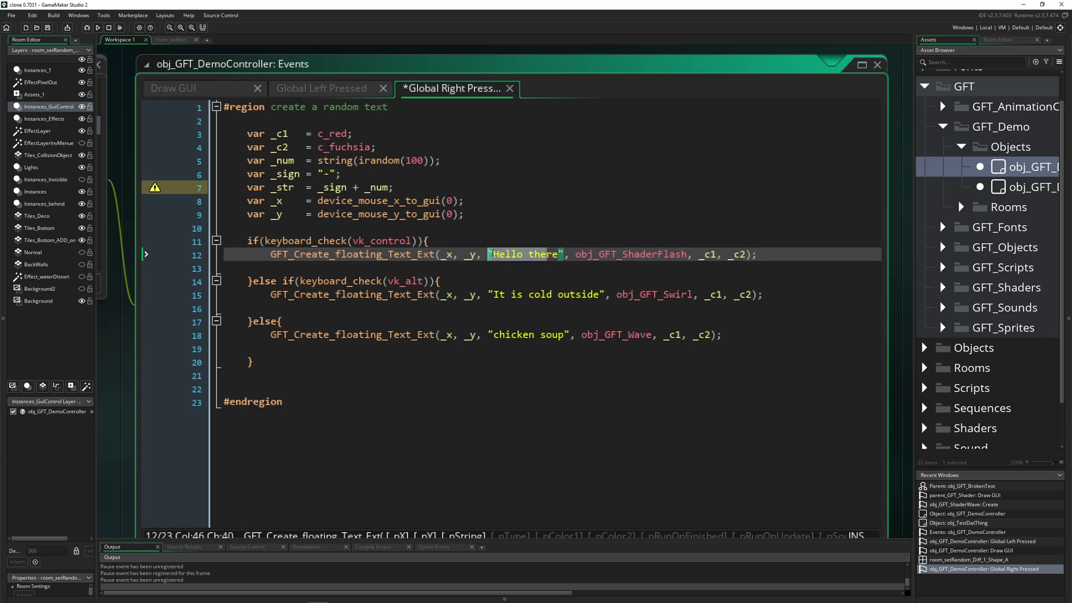
left_click(490, 256)
double_click(636, 255)
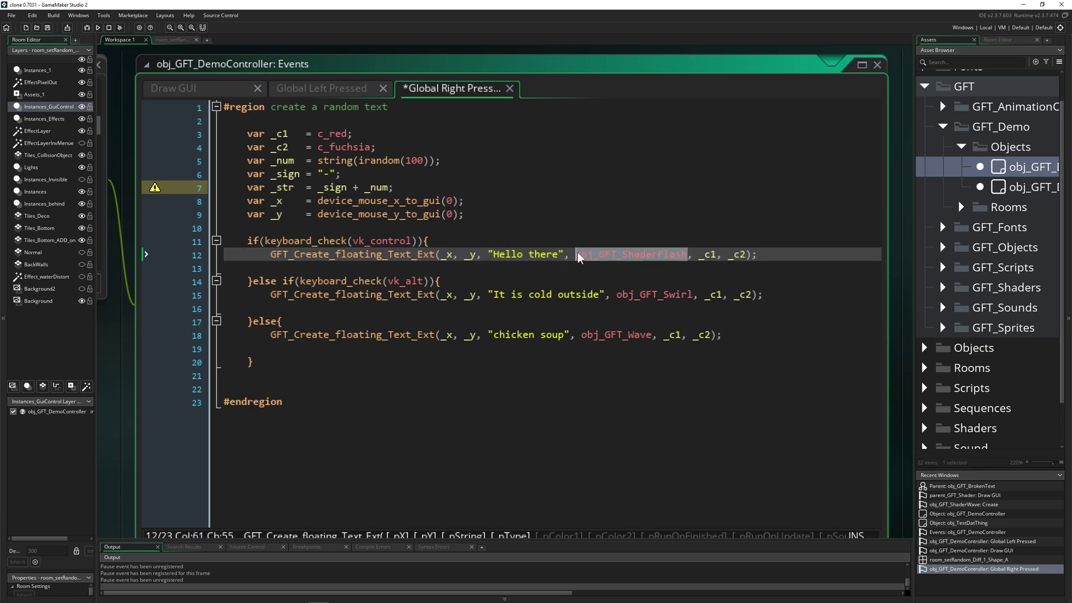
left_click(653, 255)
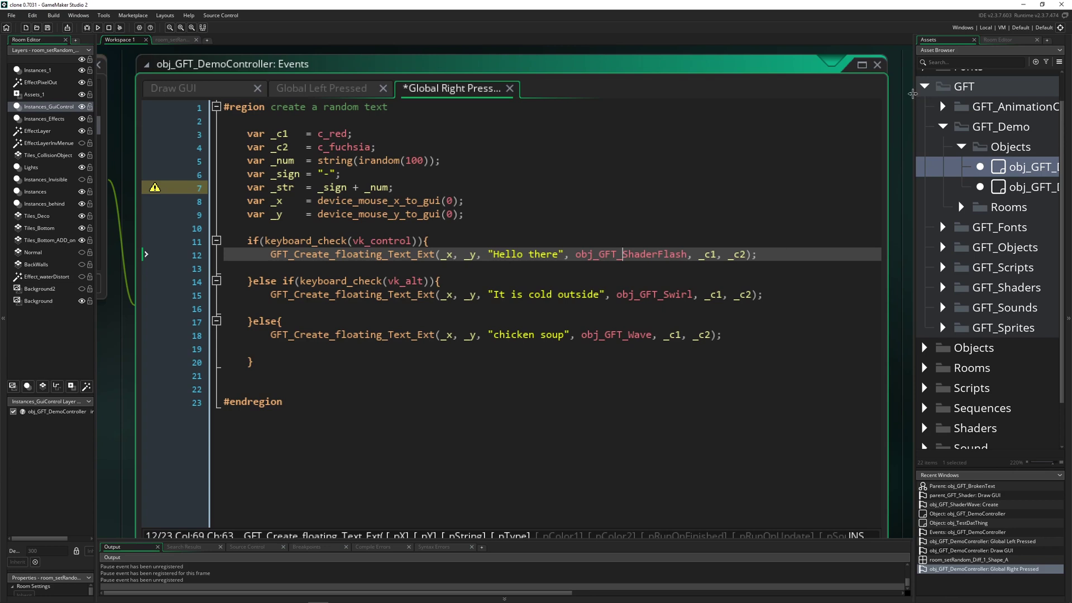
left_click_drag(913, 94, 872, 99)
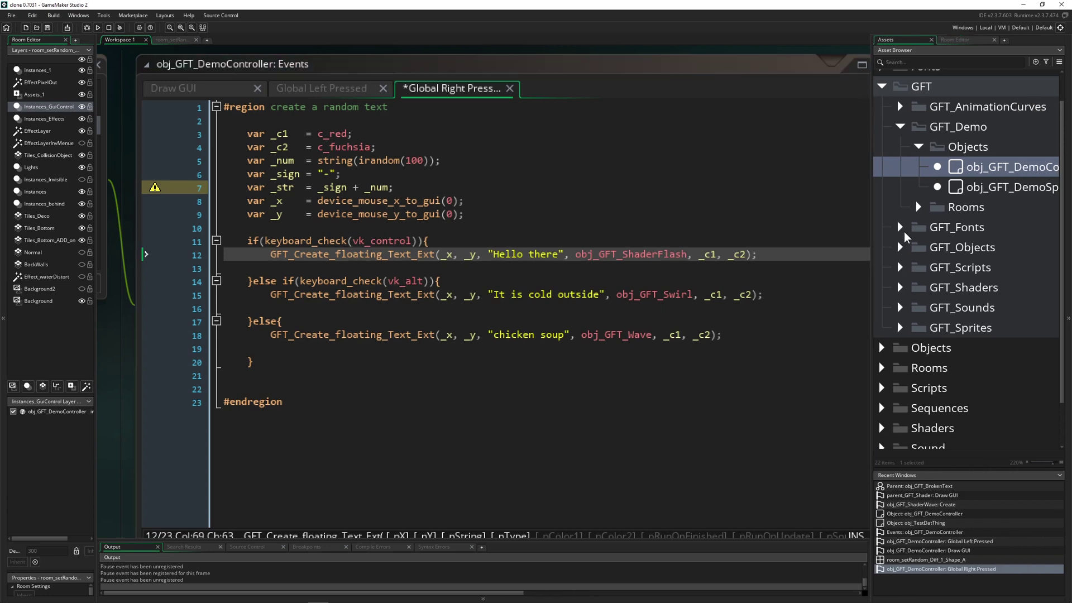
Expand GFT_Objects and Popup_Normal, reselect the 'Hello there' call, then switch to itch.io
left_click(901, 247)
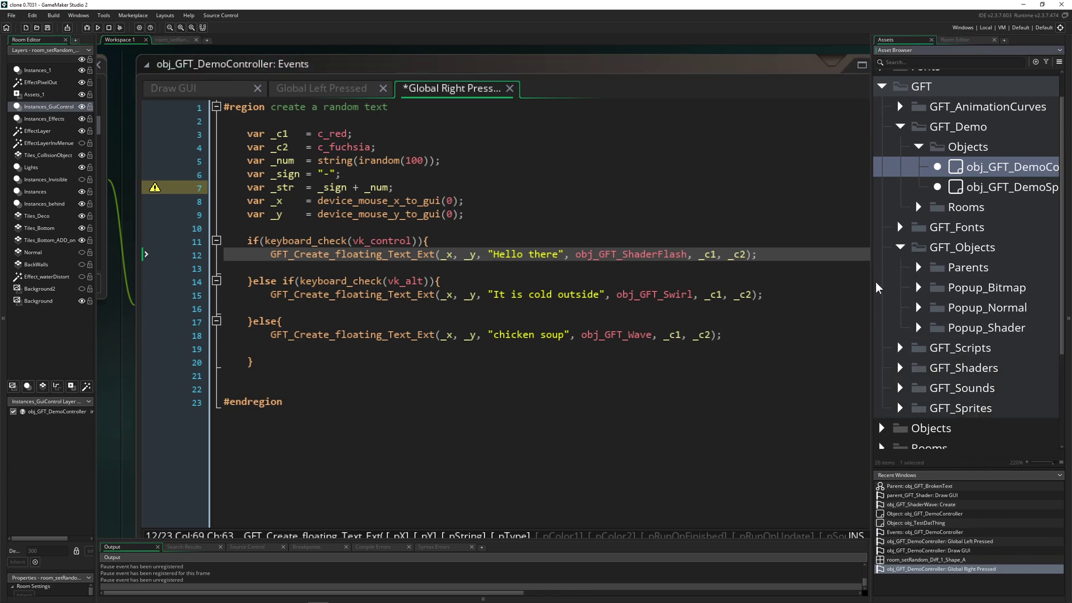
left_click_drag(872, 279, 841, 276)
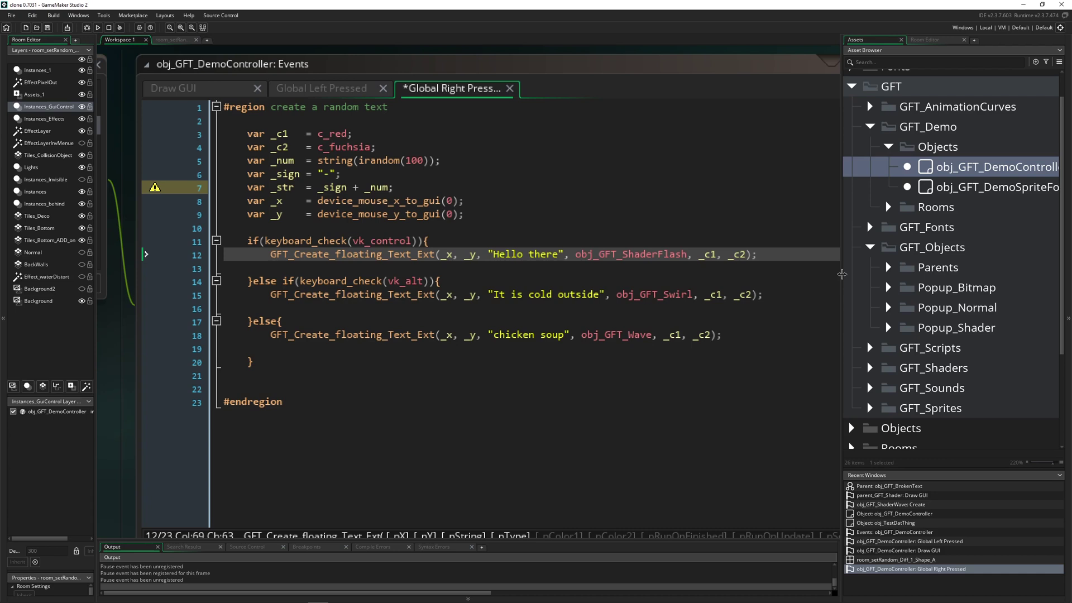
left_click(889, 308)
scroll(937, 309, "down", 2)
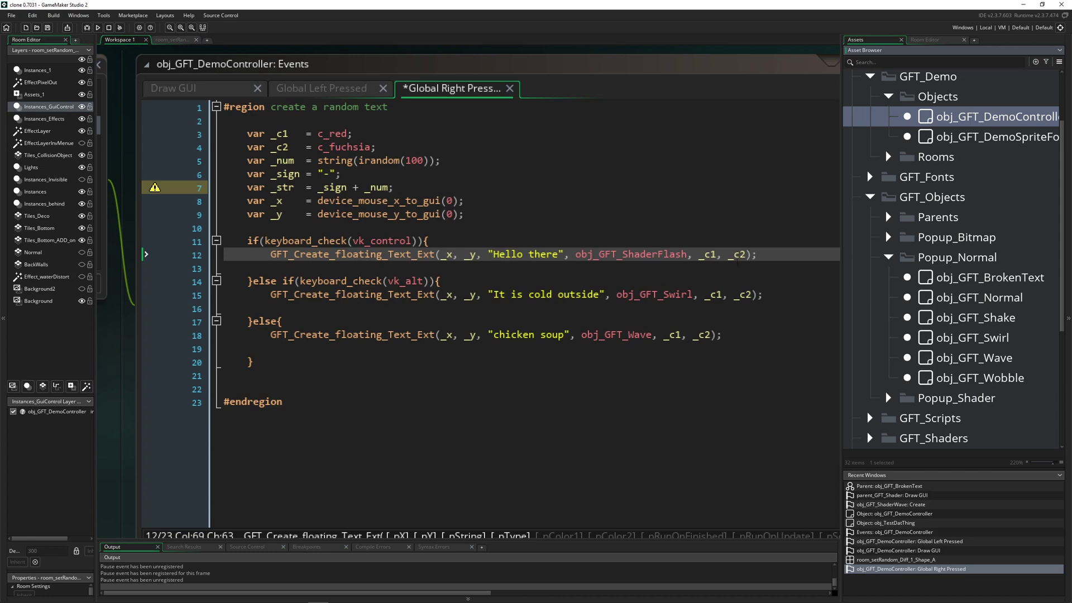
left_click_drag(765, 254, 236, 254)
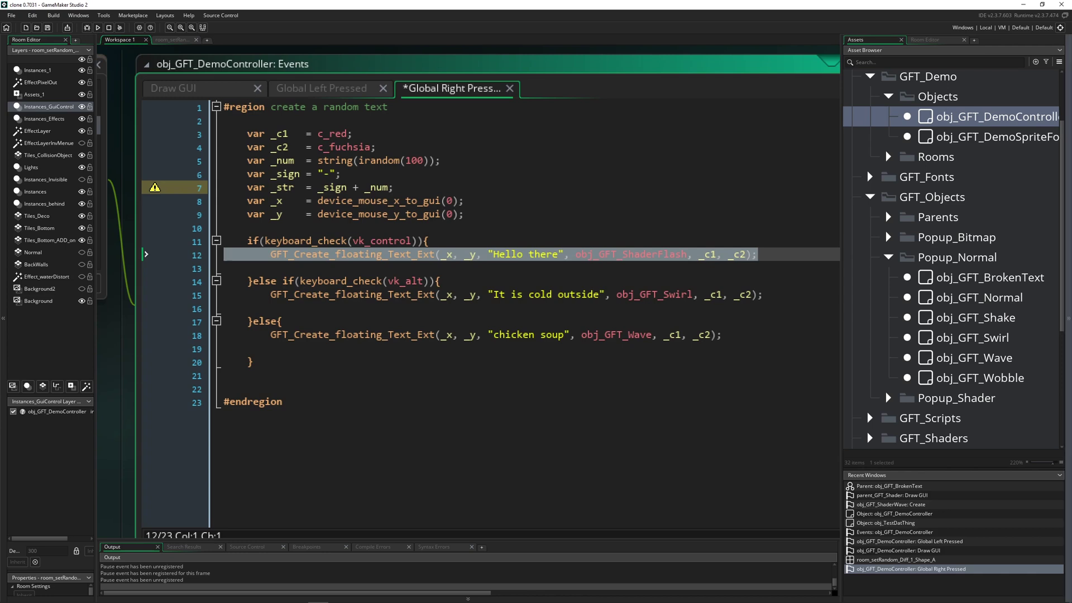
key("alt+Tab")
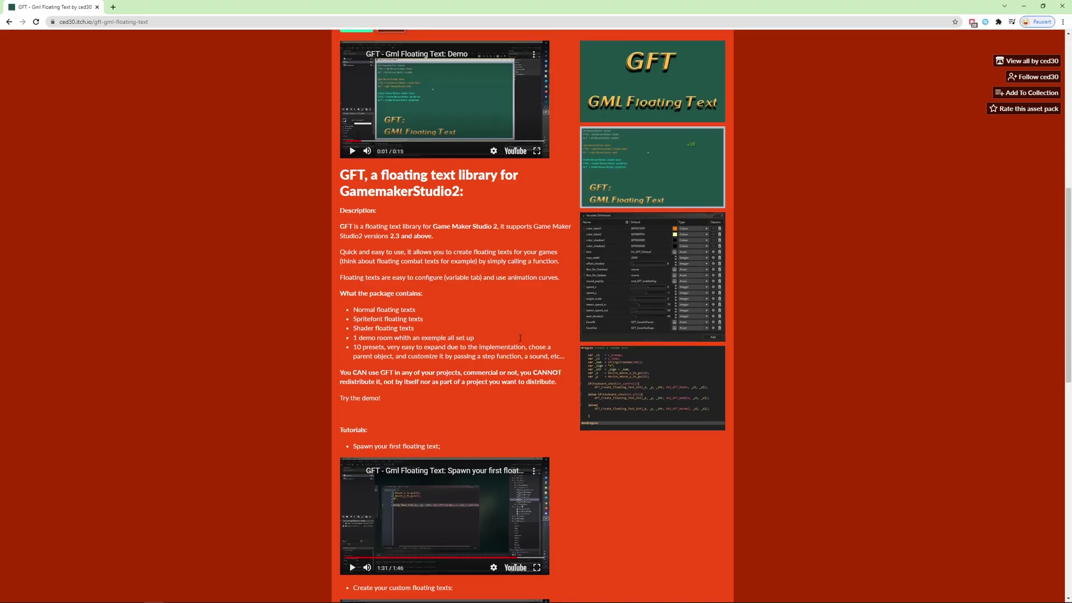
scroll(833, 342, "up", 2)
scroll(550, 354, "up", 2)
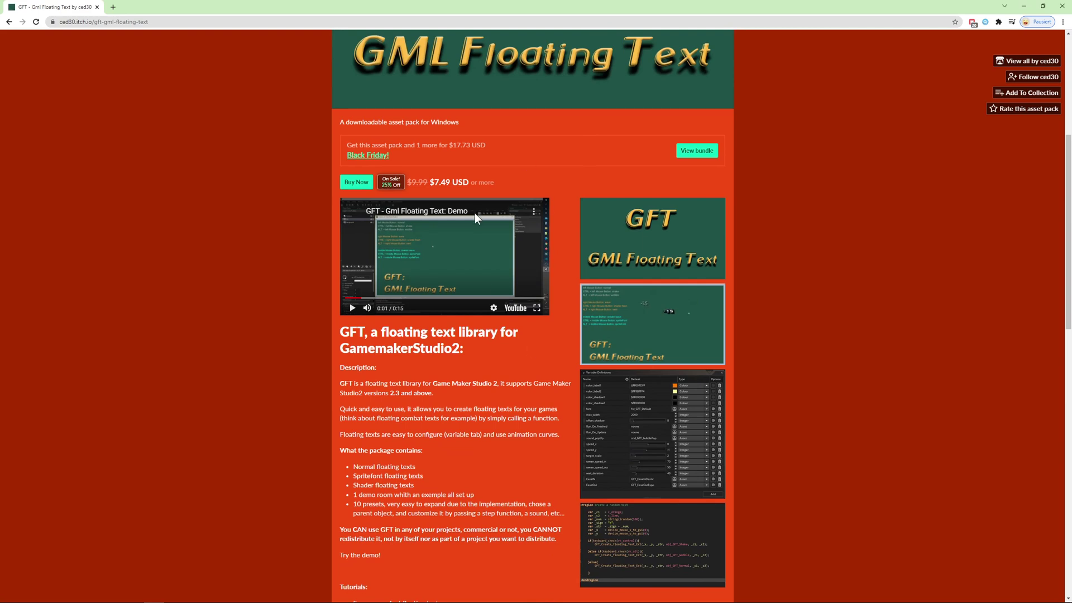
scroll(502, 293, "up", 3)
scroll(436, 201, "up", 2)
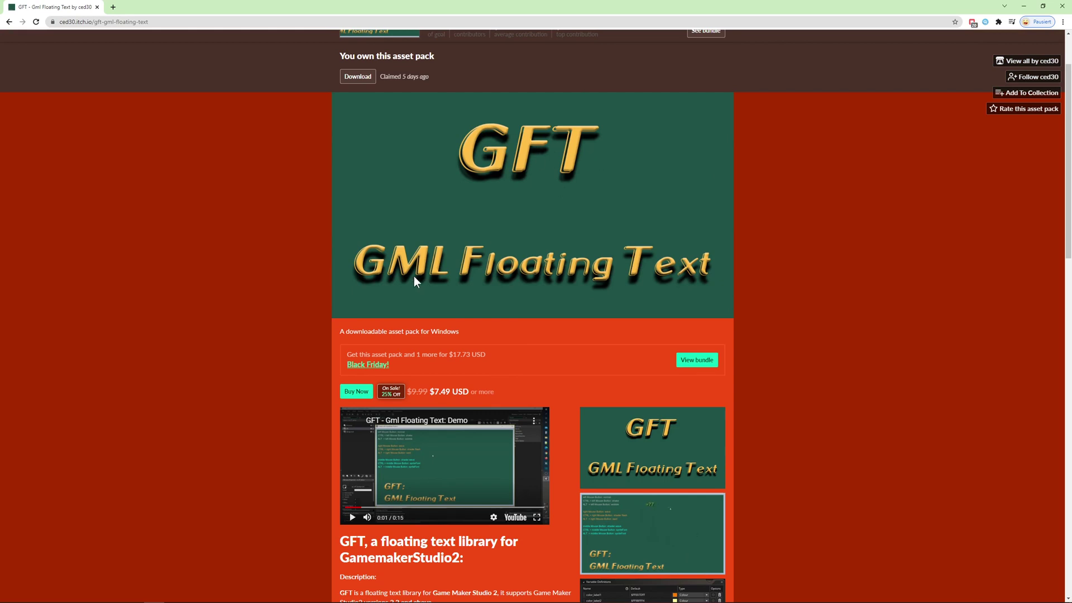
scroll(474, 316, "down", 1)
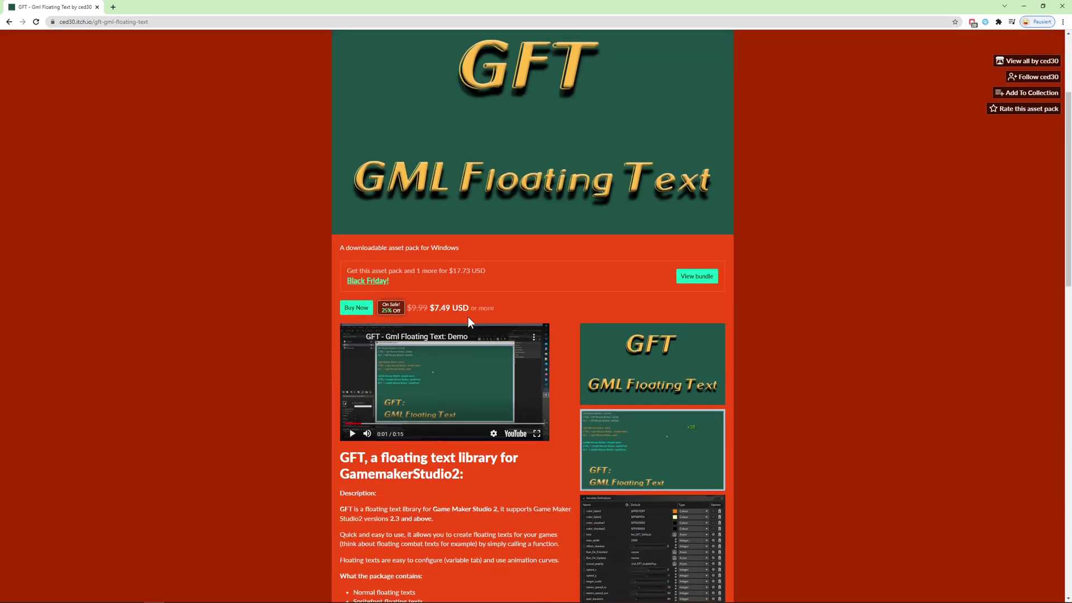
scroll(468, 316, "down", 2)
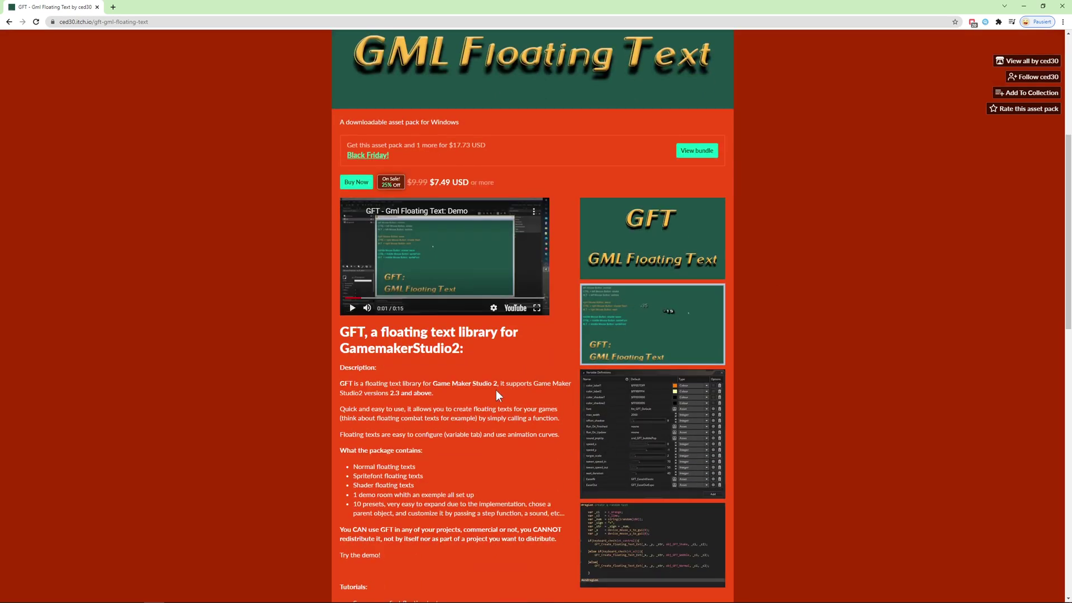
scroll(496, 390, "up", 1)
scroll(523, 418, "down", 2)
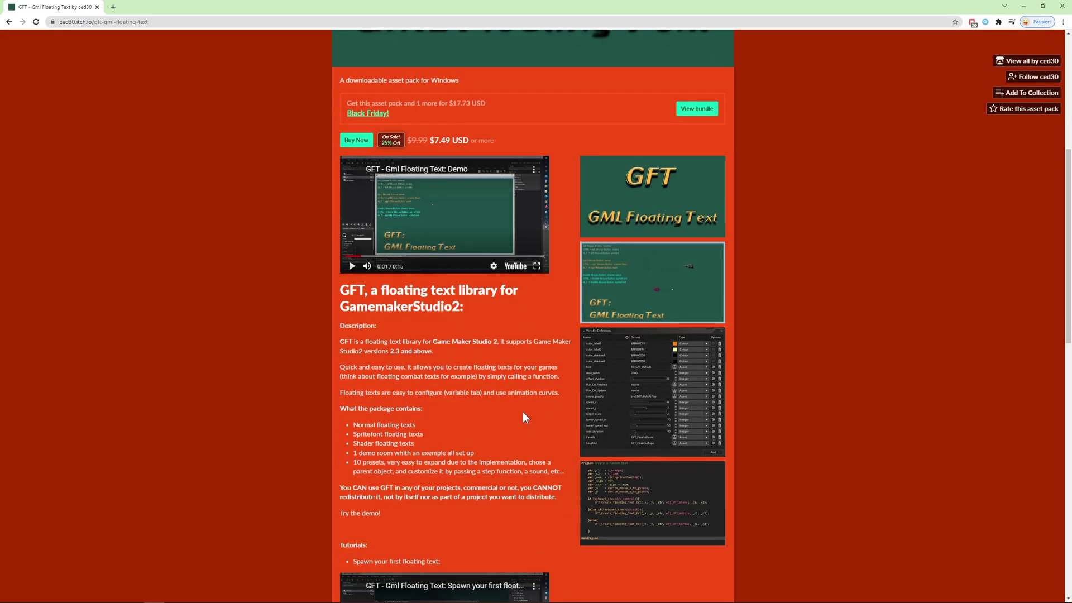
scroll(523, 406, "down", 1)
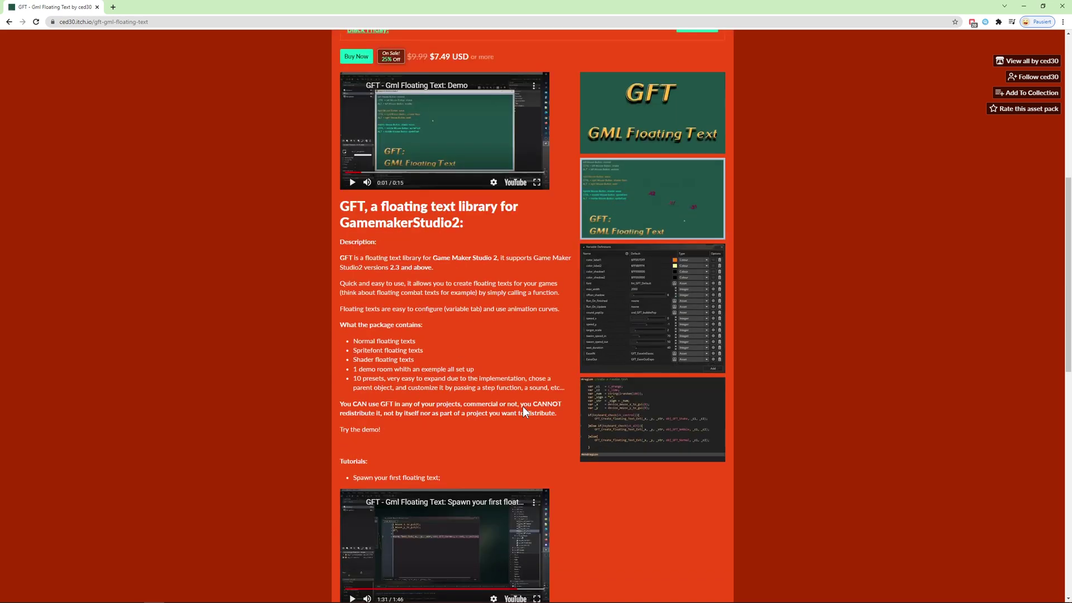
scroll(523, 406, "up", 3)
scroll(502, 394, "up", 2)
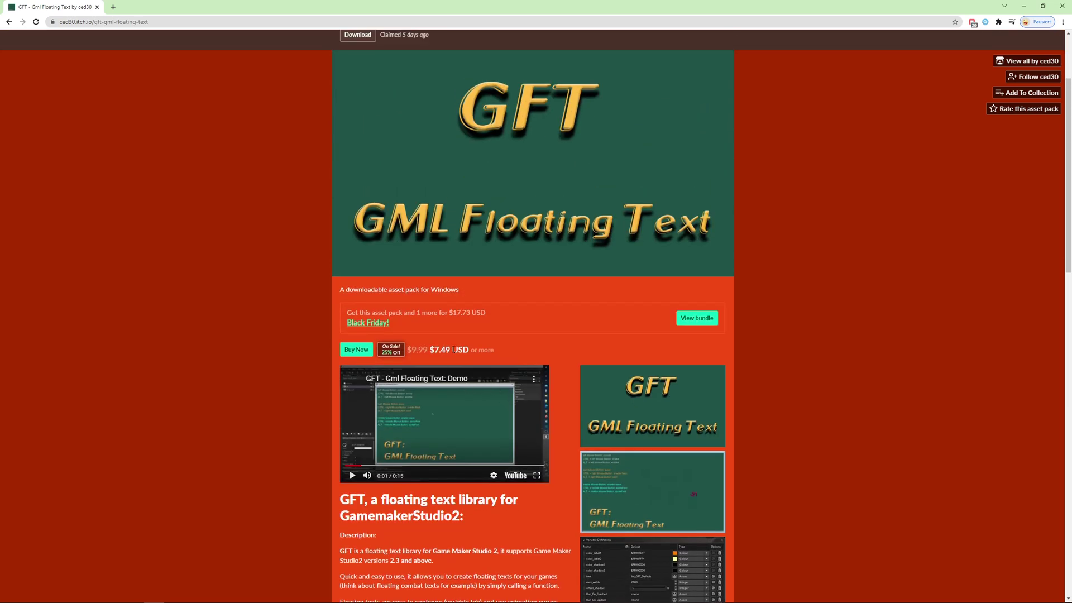
left_click_drag(430, 349, 470, 350)
left_click(492, 348)
scroll(491, 349, "down", 2)
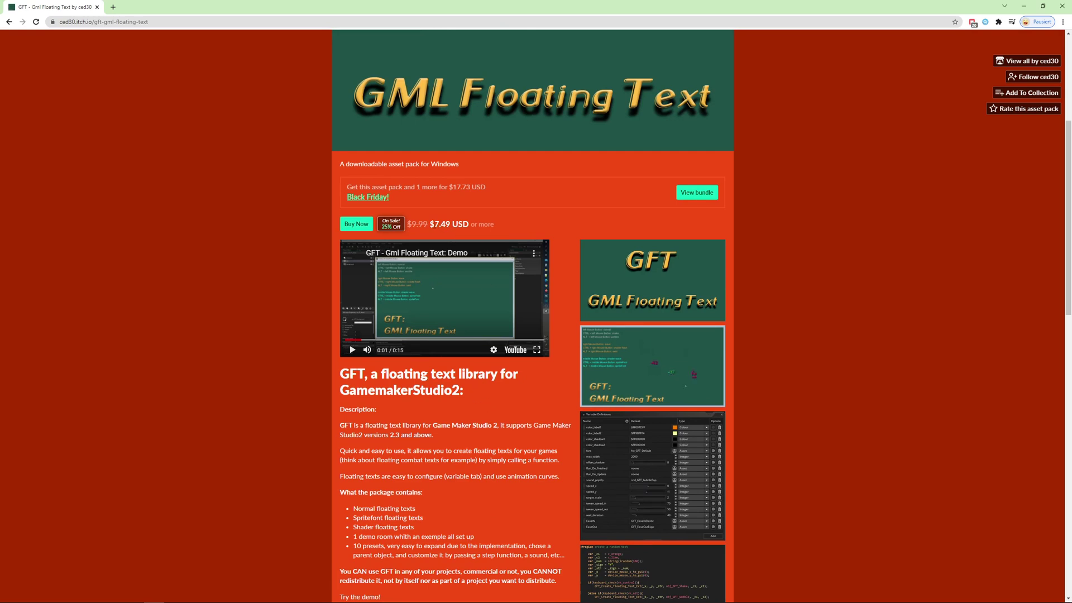
left_click(486, 443)
scroll(497, 311, "up", 3)
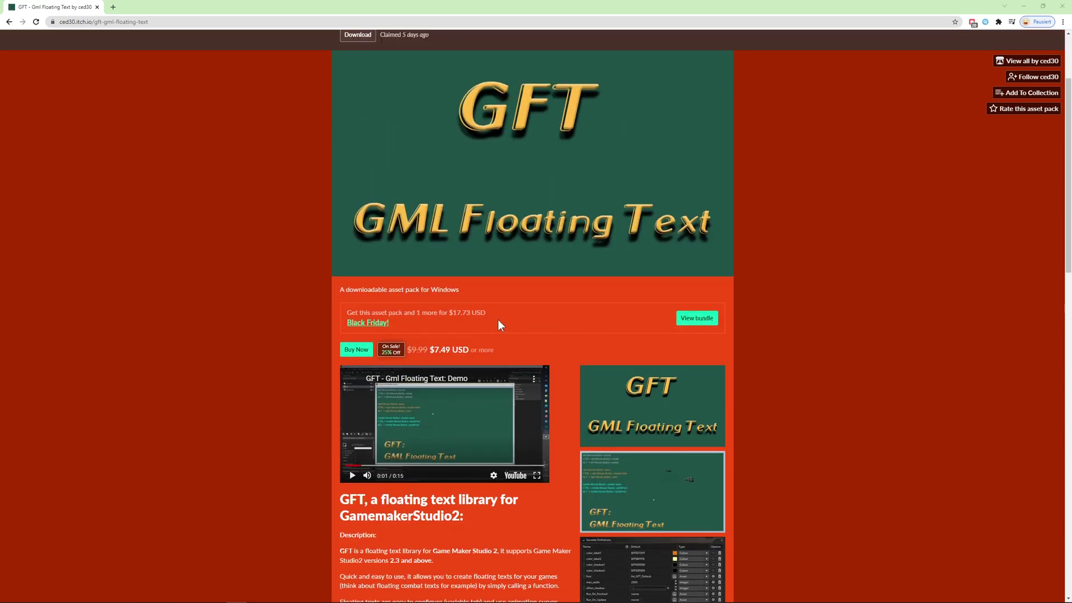
scroll(499, 325, "down", 5)
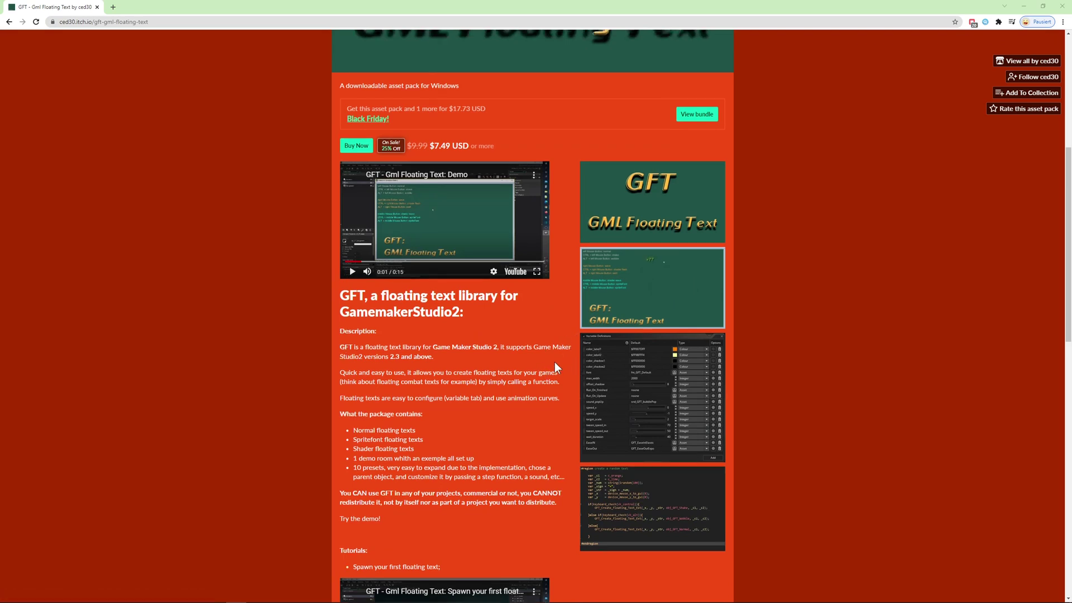
scroll(554, 359, "up", 3)
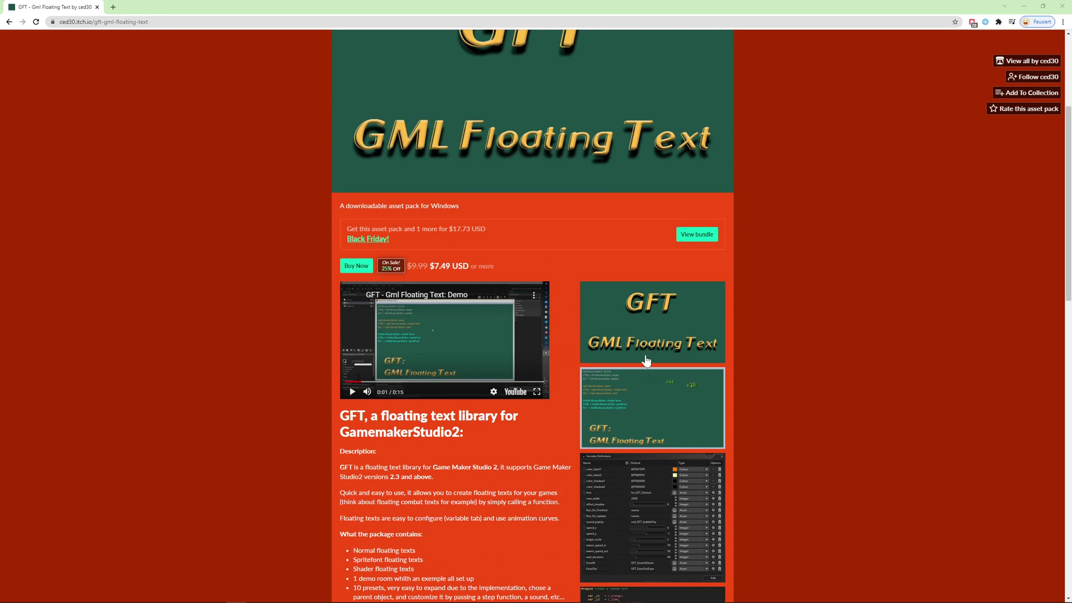